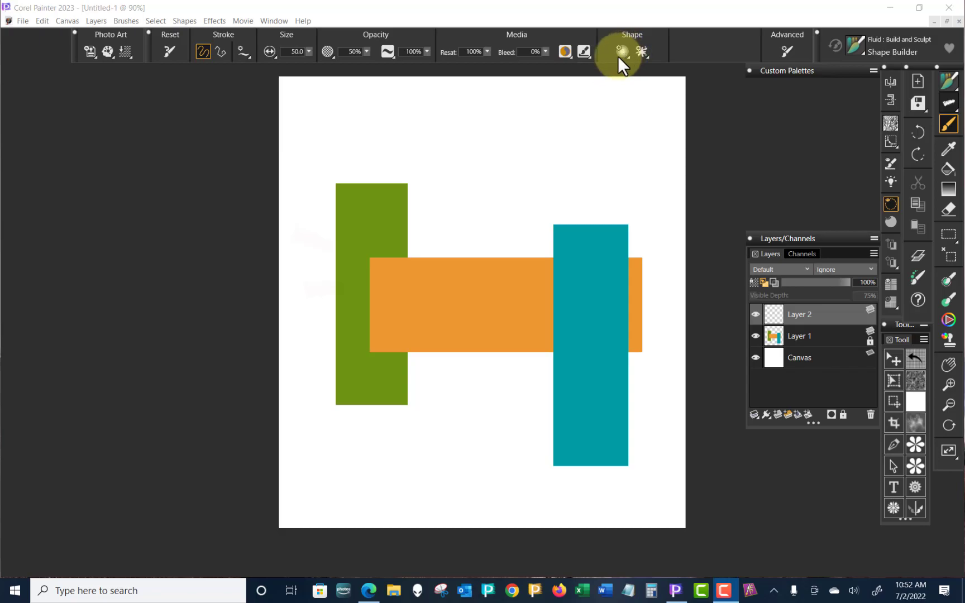
# Step: Turn off Apply Dab Stencil and turn on Paint with Depth for the Shape Builder brush
pyautogui.click(588, 55)
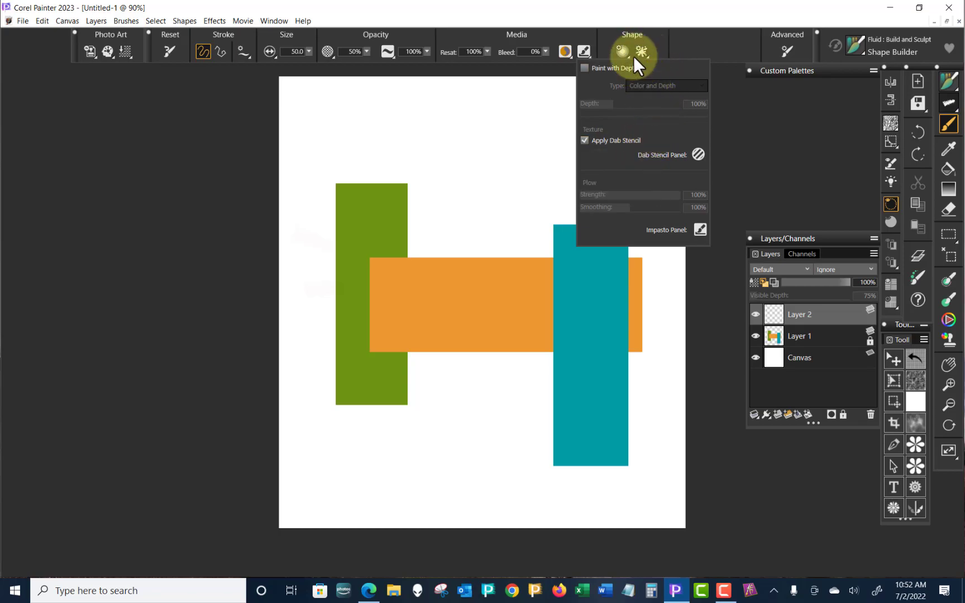
pyautogui.click(584, 140)
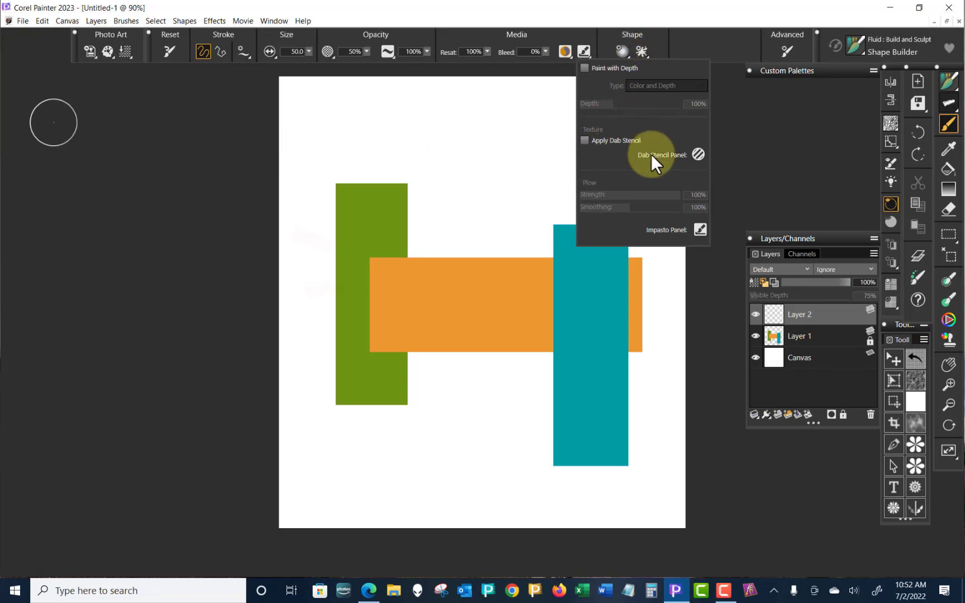
pyautogui.click(584, 68)
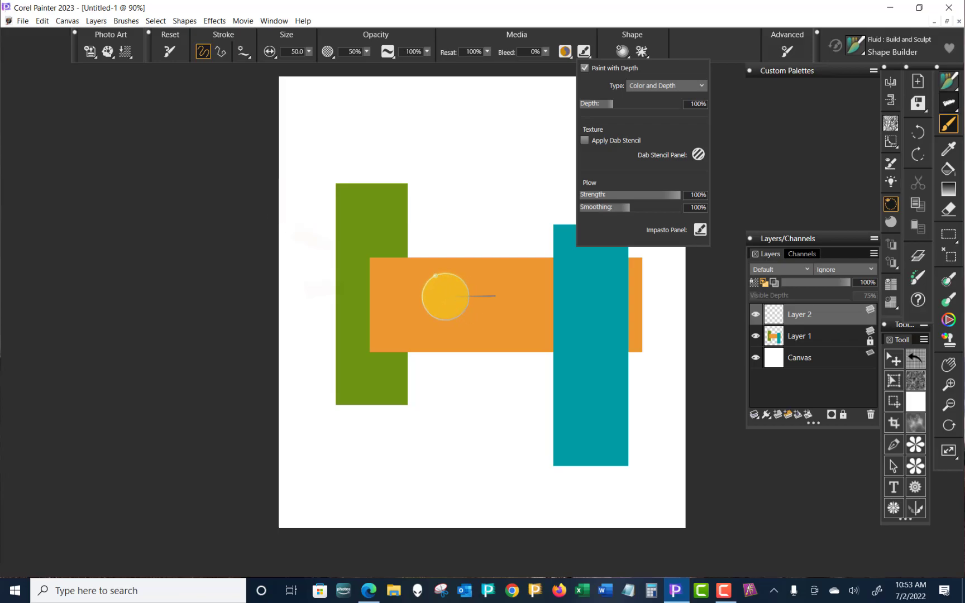
# Step: Choose a deep blue-violet paint colour with the temporary colour wheel
pyautogui.press('`')
pyautogui.click(478, 261)
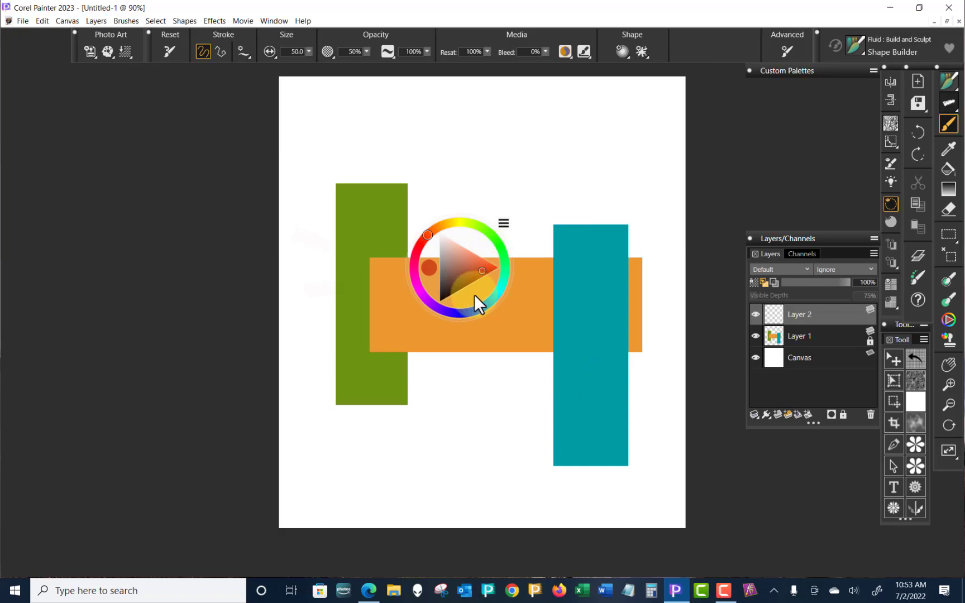
pyautogui.click(447, 311)
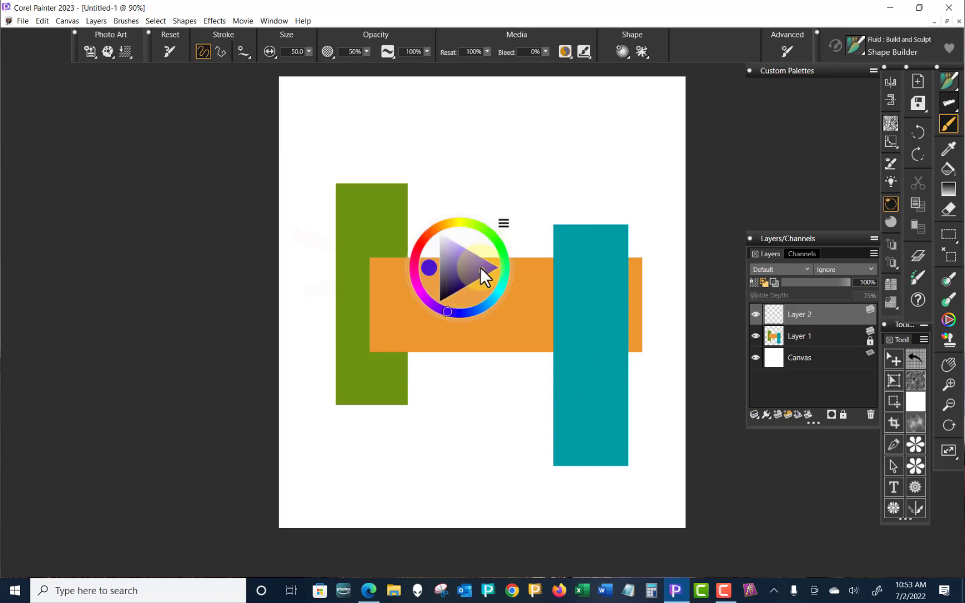
pyautogui.moveTo(480, 270); pyautogui.dragTo(478, 275)
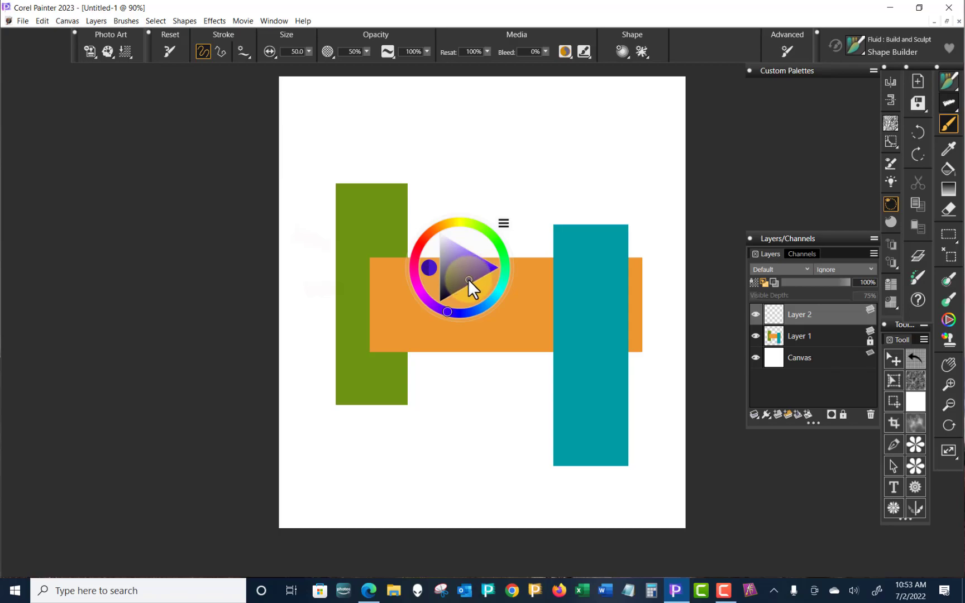
# Step: Paint trial purple strokes on Layer 2 in the white area and across the coloured bars, undoing each one
pyautogui.moveTo(438, 402)
pyautogui.mouseDown()
pyautogui.moveTo(441, 427)
pyautogui.moveTo(462, 392)
pyautogui.moveTo(486, 383)
pyautogui.moveTo(498, 391)
pyautogui.moveTo(490, 409)
pyautogui.moveTo(456, 420)
pyautogui.moveTo(453, 435)
pyautogui.moveTo(477, 442)
pyautogui.moveTo(497, 418)
pyautogui.moveTo(481, 395)
pyautogui.moveTo(469, 404)
pyautogui.moveTo(474, 425)
pyautogui.moveTo(496, 427)
pyautogui.moveTo(511, 397)
pyautogui.moveTo(476, 394)
pyautogui.moveTo(496, 427)
pyautogui.moveTo(480, 396)
pyautogui.moveTo(505, 417)
pyautogui.moveTo(464, 409)
pyautogui.moveTo(505, 413)
pyautogui.moveTo(466, 411)
pyautogui.moveTo(495, 394)
pyautogui.moveTo(476, 436)
pyautogui.moveTo(477, 393)
pyautogui.moveTo(498, 432)
pyautogui.moveTo(465, 407)
pyautogui.moveTo(507, 426)
pyautogui.moveTo(467, 424)
pyautogui.moveTo(507, 401)
pyautogui.moveTo(476, 433)
pyautogui.moveTo(489, 393)
pyautogui.moveTo(503, 428)
pyautogui.moveTo(472, 430)
pyautogui.mouseUp()
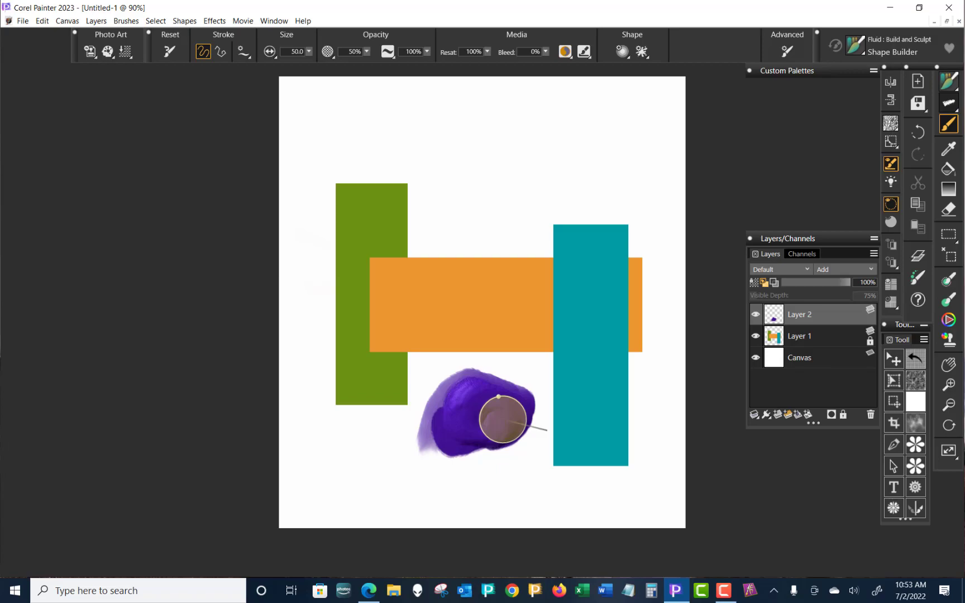
pyautogui.hotkey('ctrl', 'z')
pyautogui.moveTo(496, 201)
pyautogui.mouseDown()
pyautogui.moveTo(483, 175)
pyautogui.moveTo(511, 204)
pyautogui.moveTo(463, 215)
pyautogui.moveTo(479, 164)
pyautogui.moveTo(517, 177)
pyautogui.moveTo(509, 219)
pyautogui.moveTo(466, 198)
pyautogui.moveTo(476, 164)
pyautogui.moveTo(516, 174)
pyautogui.moveTo(528, 205)
pyautogui.moveTo(459, 215)
pyautogui.moveTo(545, 224)
pyautogui.mouseUp()
pyautogui.hotkey('ctrl', 'z')
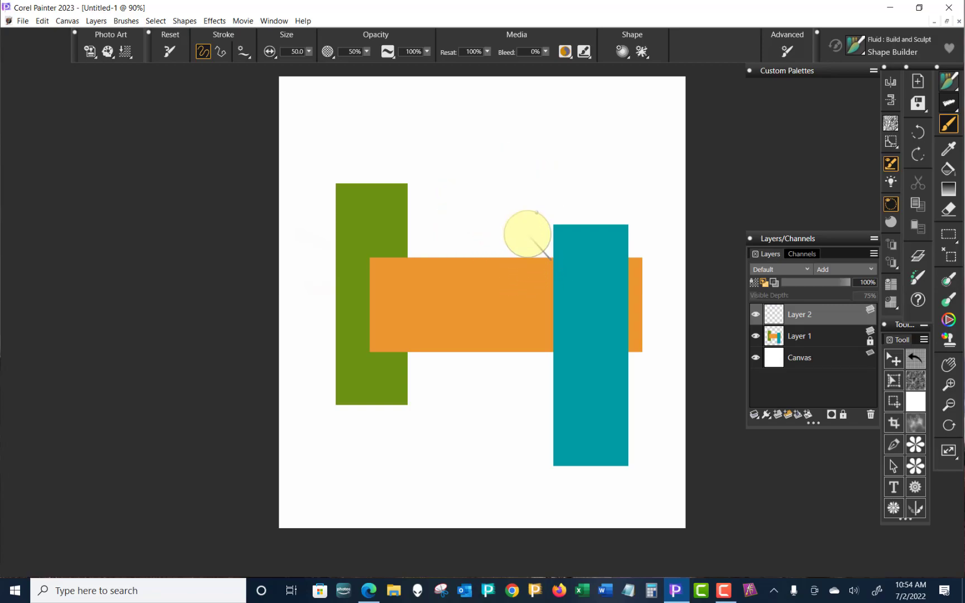
pyautogui.moveTo(301, 252)
pyautogui.mouseDown()
pyautogui.moveTo(427, 135)
pyautogui.moveTo(323, 224)
pyautogui.moveTo(334, 231)
pyautogui.moveTo(462, 138)
pyautogui.moveTo(323, 276)
pyautogui.moveTo(437, 186)
pyautogui.moveTo(445, 190)
pyautogui.moveTo(327, 313)
pyautogui.moveTo(491, 173)
pyautogui.moveTo(367, 296)
pyautogui.moveTo(513, 179)
pyautogui.moveTo(356, 347)
pyautogui.moveTo(487, 227)
pyautogui.moveTo(521, 209)
pyautogui.moveTo(403, 323)
pyautogui.moveTo(396, 351)
pyautogui.moveTo(541, 212)
pyautogui.moveTo(431, 330)
pyautogui.moveTo(560, 215)
pyautogui.moveTo(468, 324)
pyautogui.moveTo(567, 221)
pyautogui.moveTo(481, 326)
pyautogui.mouseUp()
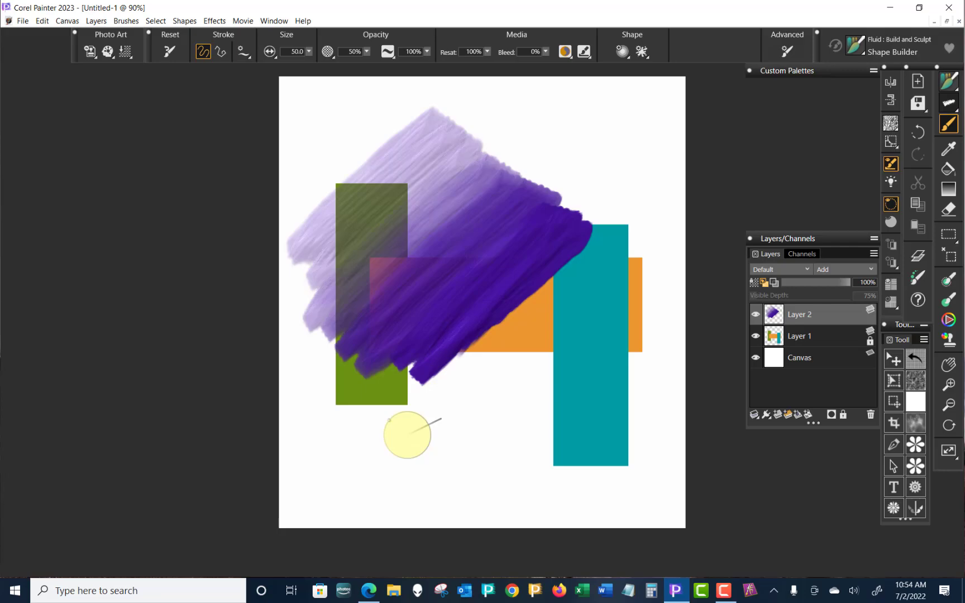
pyautogui.hotkey('ctrl', 'z')
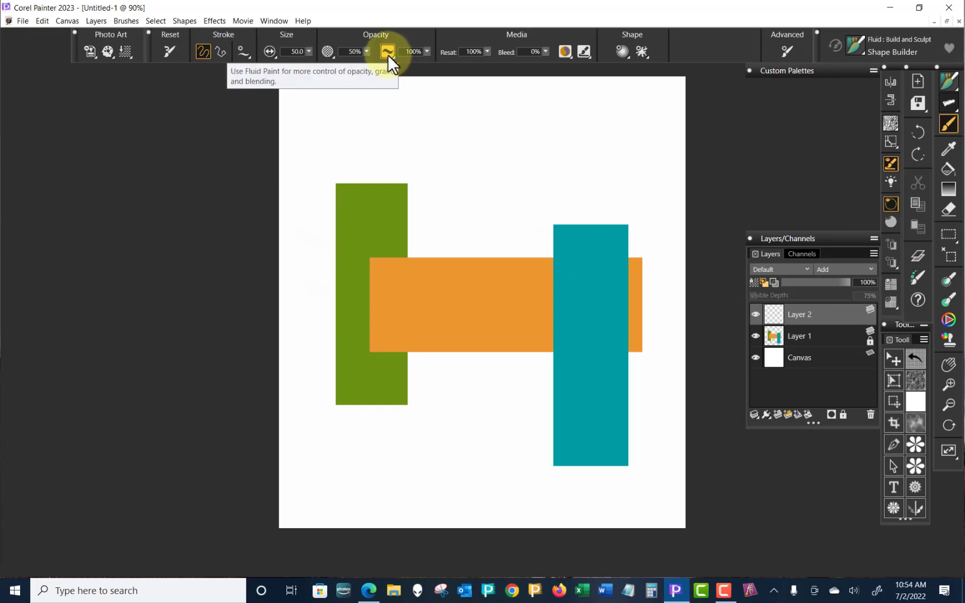
pyautogui.click(353, 54)
pyautogui.click(326, 51)
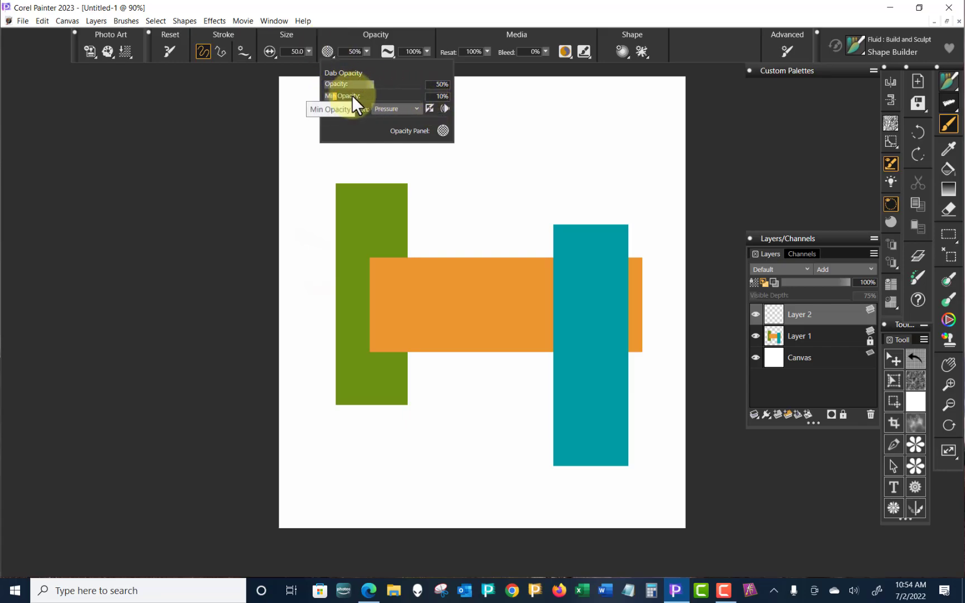
pyautogui.click(774, 590)
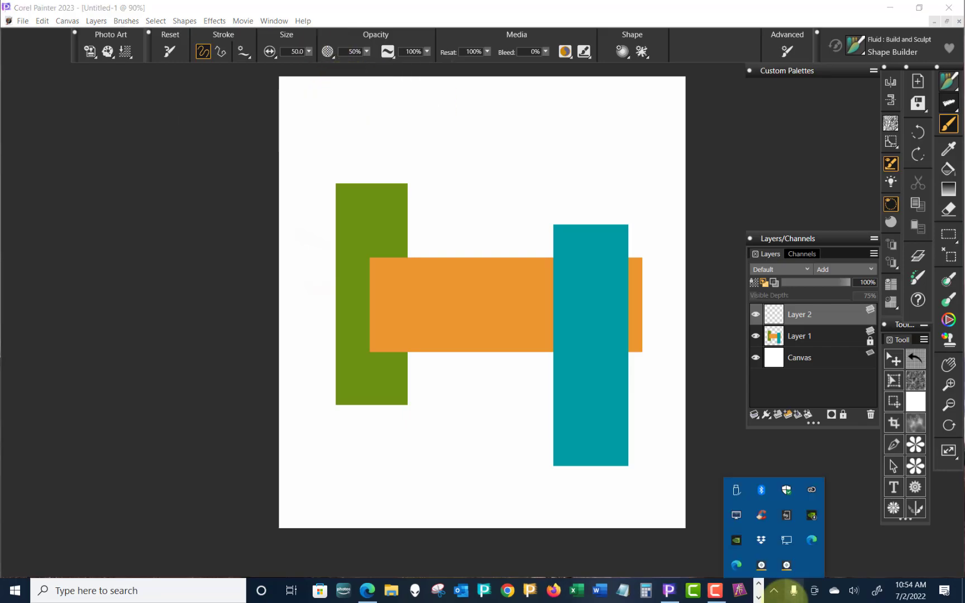
pyautogui.click(794, 591)
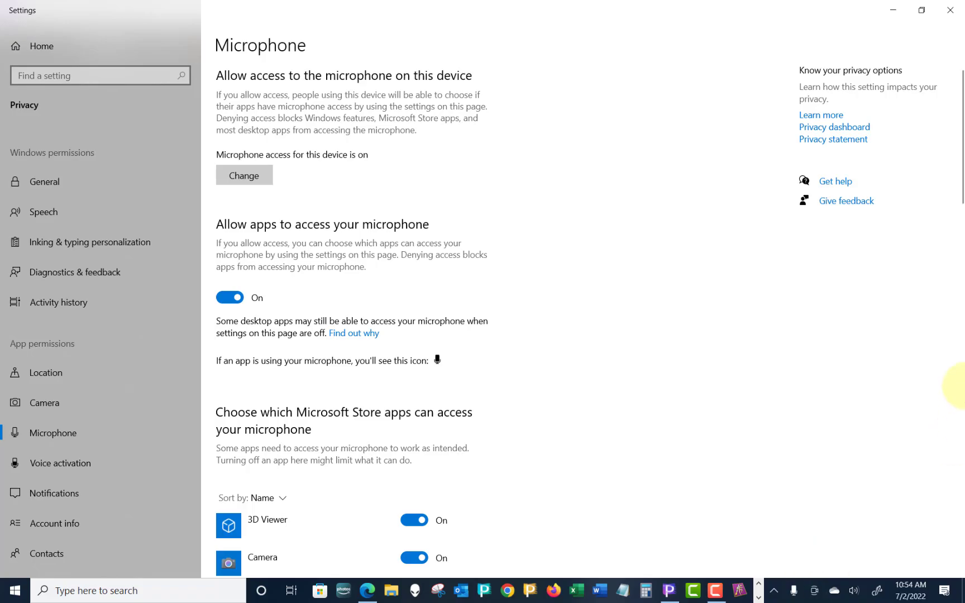
pyautogui.click(948, 17)
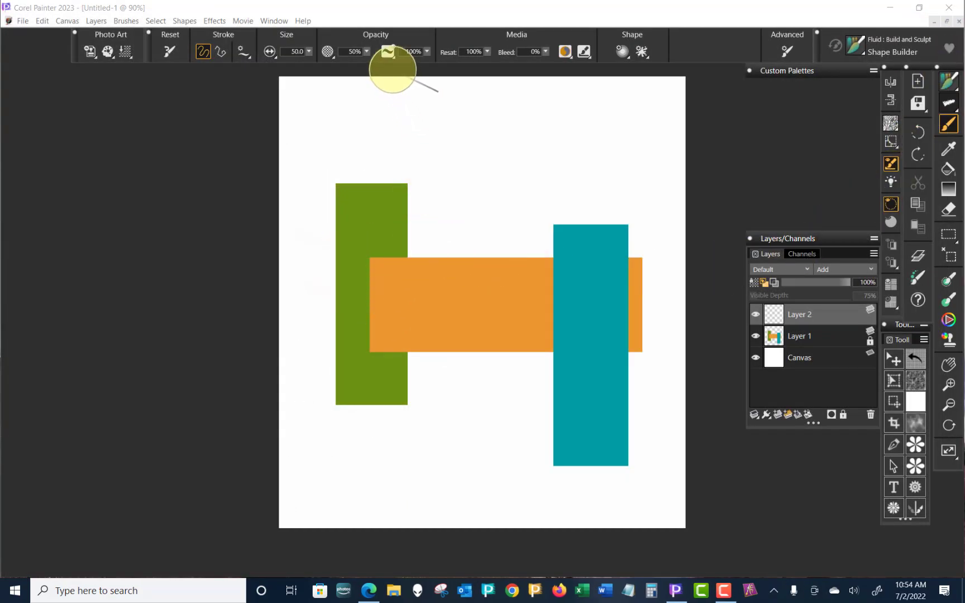
# Step: Set the brush's dab opacity to 100%, its minimum opacity to 0% and the opacity expression to None
pyautogui.click(331, 53)
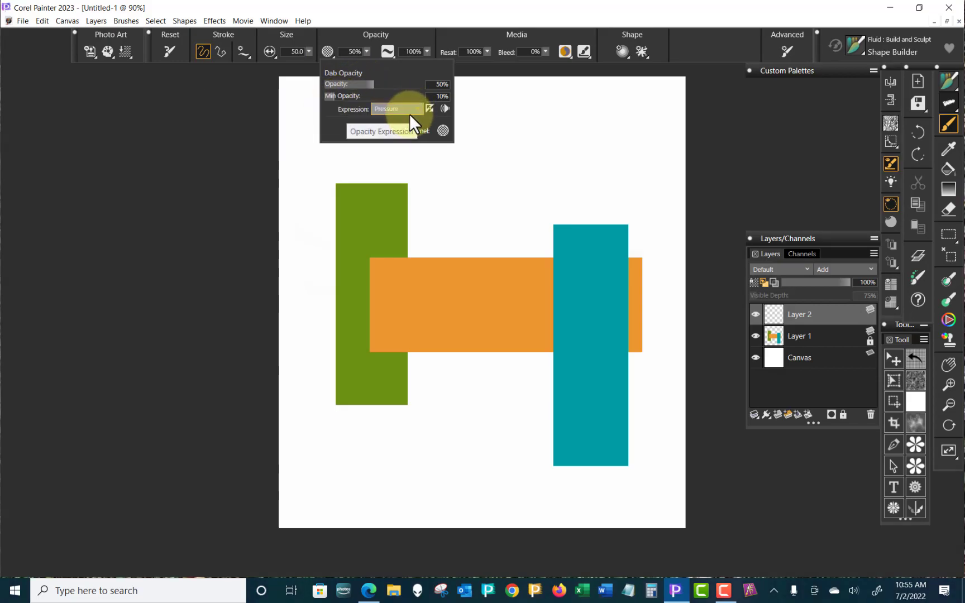
pyautogui.moveTo(375, 81); pyautogui.dragTo(438, 85)
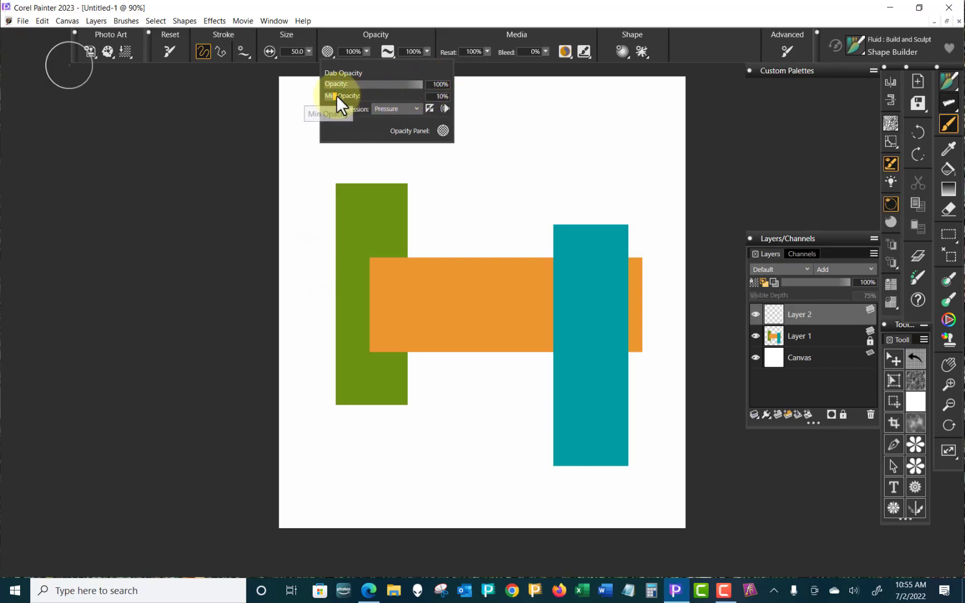
pyautogui.moveTo(334, 95); pyautogui.dragTo(315, 96)
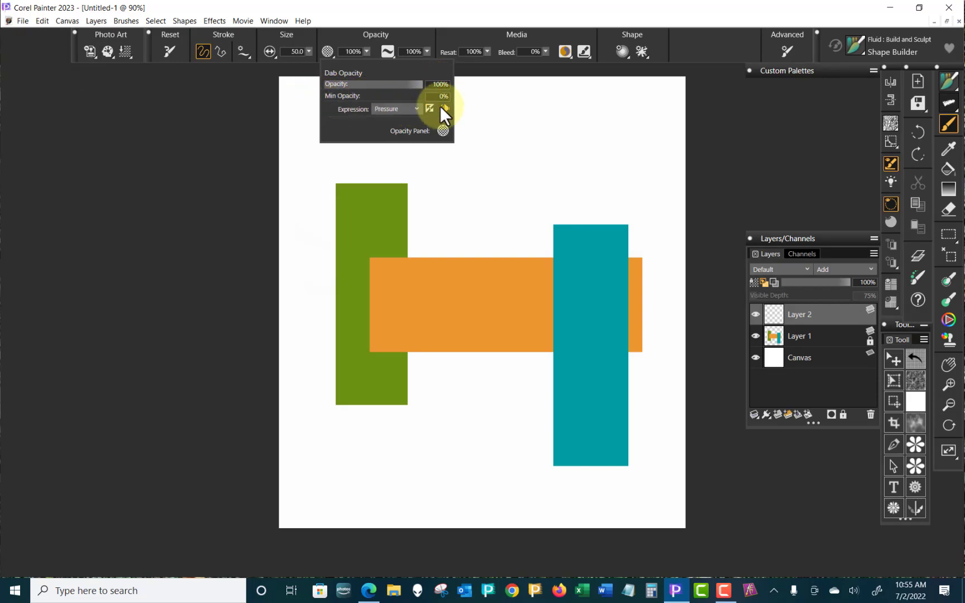
pyautogui.click(411, 104)
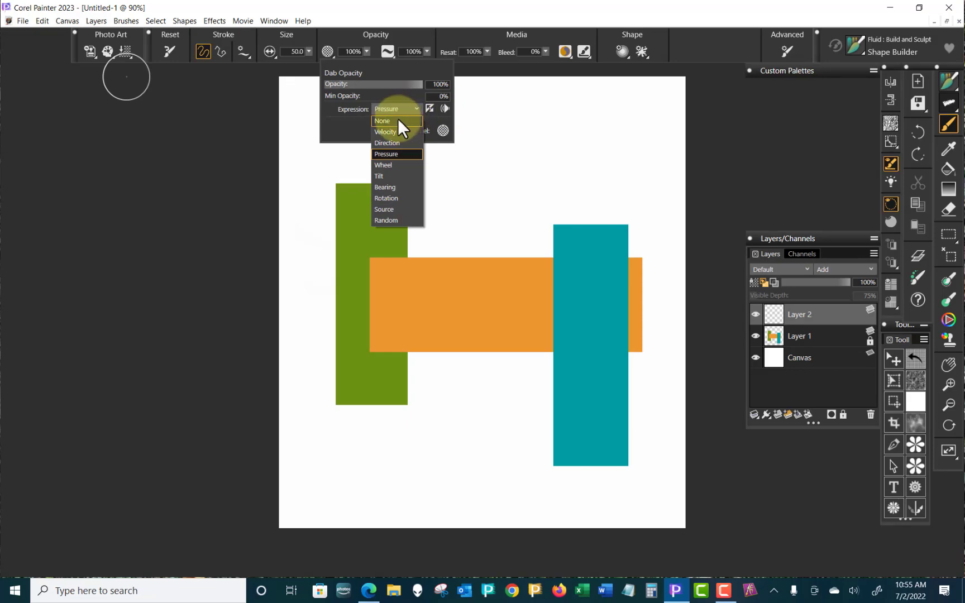
pyautogui.click(399, 119)
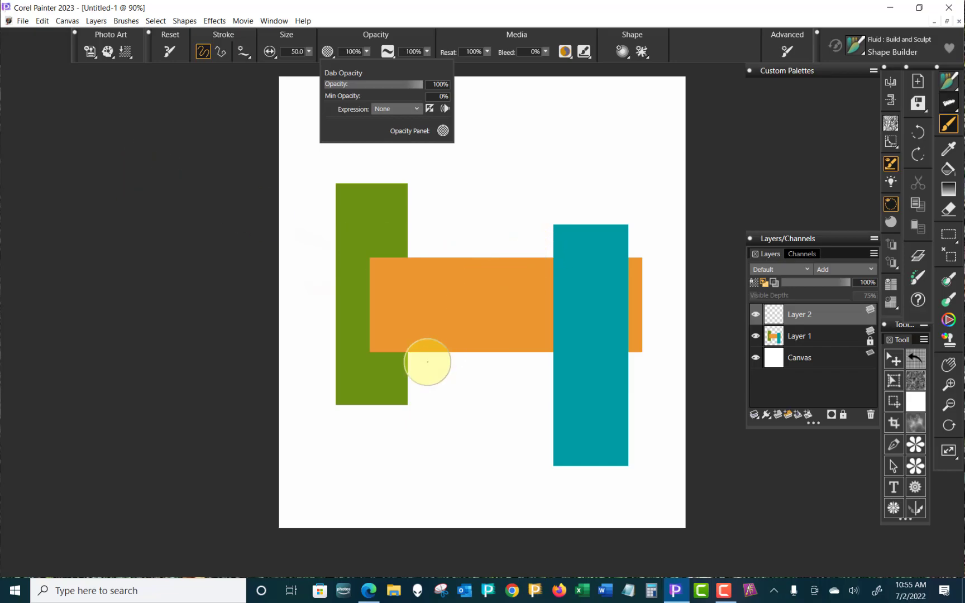
# Step: Paint test strokes diagonally over the green and orange bars on Layer 2, and undo them
pyautogui.moveTo(304, 280)
pyautogui.mouseDown()
pyautogui.moveTo(446, 159)
pyautogui.moveTo(306, 289)
pyautogui.moveTo(405, 211)
pyautogui.moveTo(410, 222)
pyautogui.mouseUp()
pyautogui.moveTo(306, 327)
pyautogui.mouseDown()
pyautogui.moveTo(458, 205)
pyautogui.moveTo(326, 340)
pyautogui.moveTo(490, 202)
pyautogui.moveTo(348, 349)
pyautogui.moveTo(491, 216)
pyautogui.moveTo(360, 348)
pyautogui.moveTo(367, 325)
pyautogui.moveTo(442, 252)
pyautogui.mouseUp()
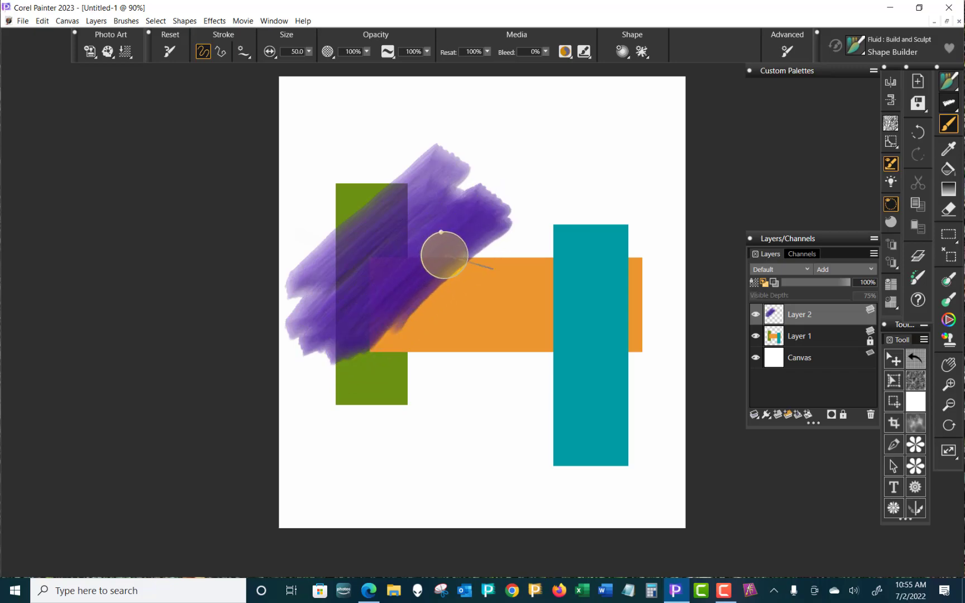
pyautogui.hotkey('ctrl', 'z')
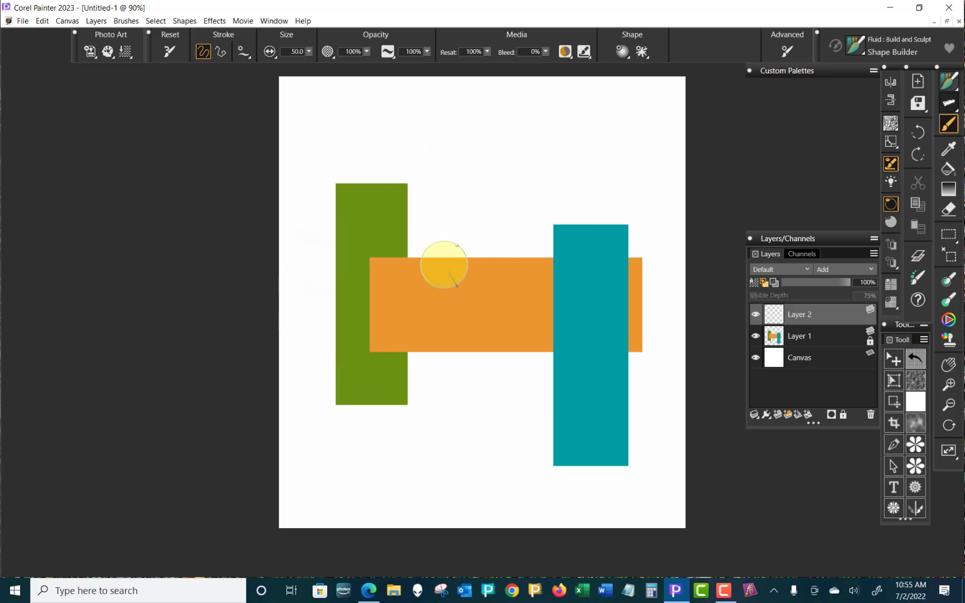
# Step: Set the Fluid Paint opacity expression to None and the minimum fluid opacity to 0%
pyautogui.click(388, 53)
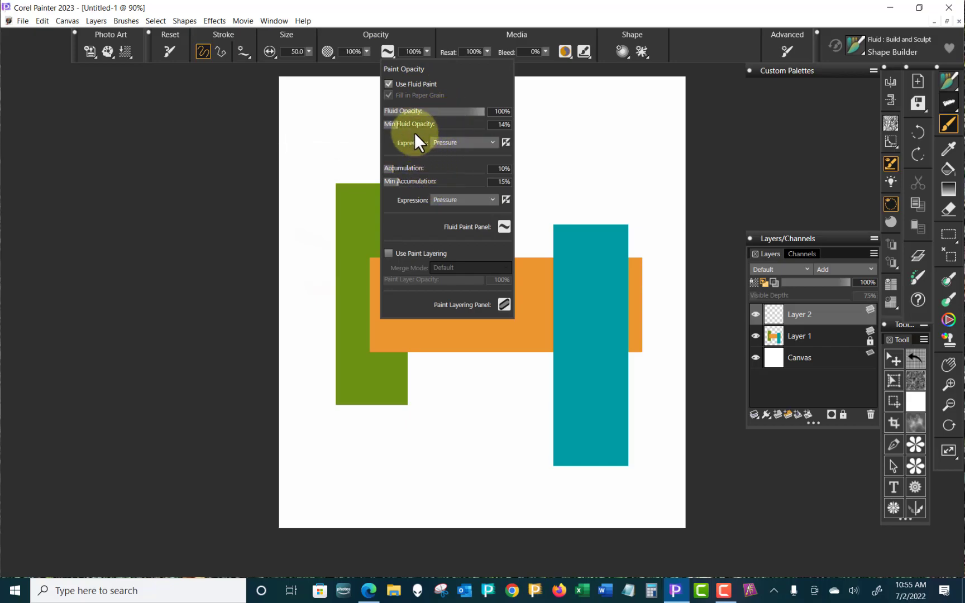
pyautogui.click(493, 141)
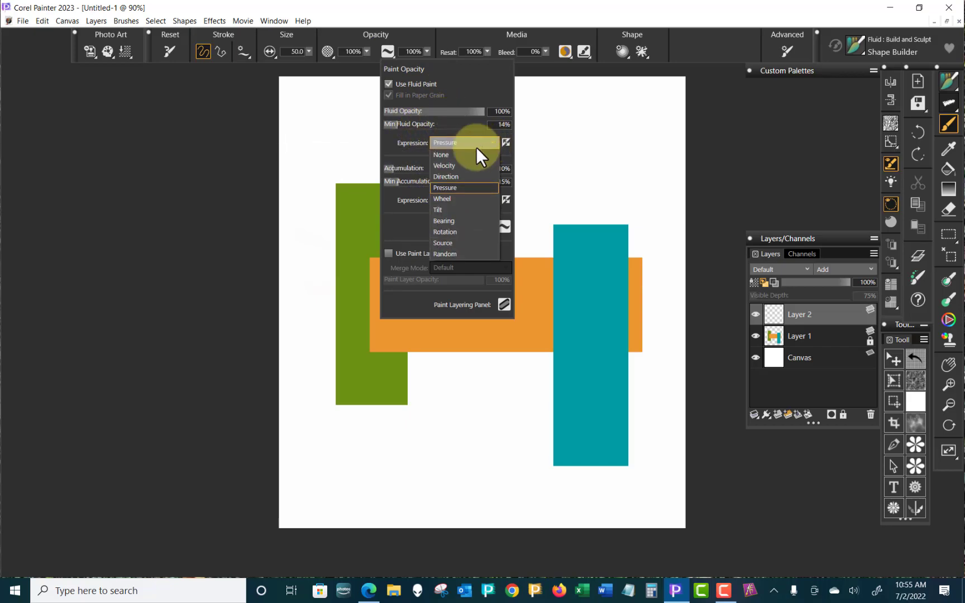
pyautogui.click(450, 153)
pyautogui.moveTo(400, 122); pyautogui.dragTo(381, 120)
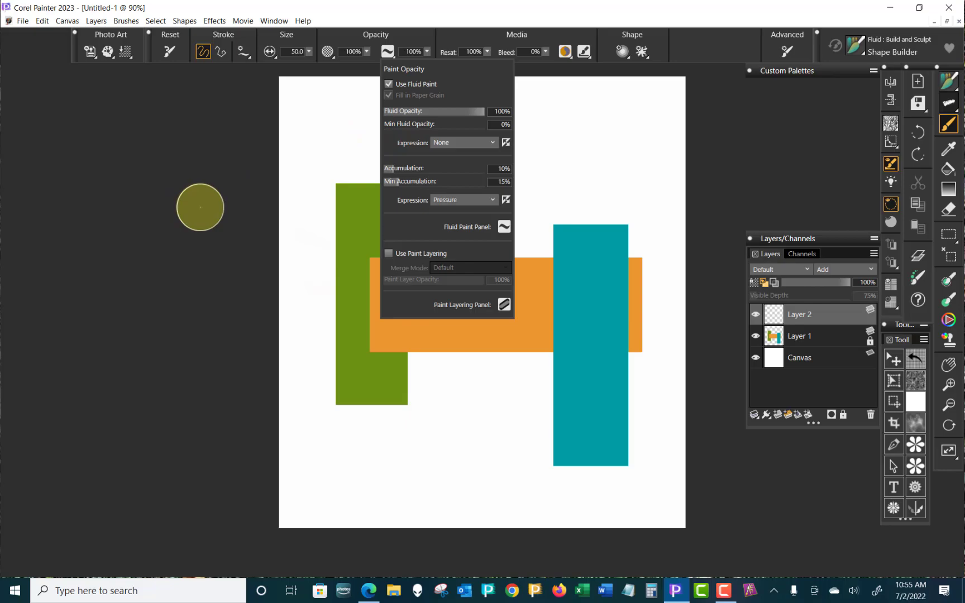
# Step: Paint test strokes over the orange and teal bars on Layer 2, and undo them
pyautogui.moveTo(552, 204)
pyautogui.mouseDown()
pyautogui.moveTo(570, 193)
pyautogui.moveTo(465, 278)
pyautogui.moveTo(588, 201)
pyautogui.moveTo(515, 284)
pyautogui.moveTo(514, 292)
pyautogui.moveTo(602, 215)
pyautogui.moveTo(551, 320)
pyautogui.moveTo(599, 234)
pyautogui.moveTo(611, 272)
pyautogui.moveTo(569, 220)
pyautogui.moveTo(511, 194)
pyautogui.moveTo(434, 226)
pyautogui.moveTo(430, 277)
pyautogui.moveTo(473, 291)
pyautogui.moveTo(497, 246)
pyautogui.moveTo(470, 217)
pyautogui.moveTo(460, 271)
pyautogui.moveTo(502, 292)
pyautogui.mouseUp()
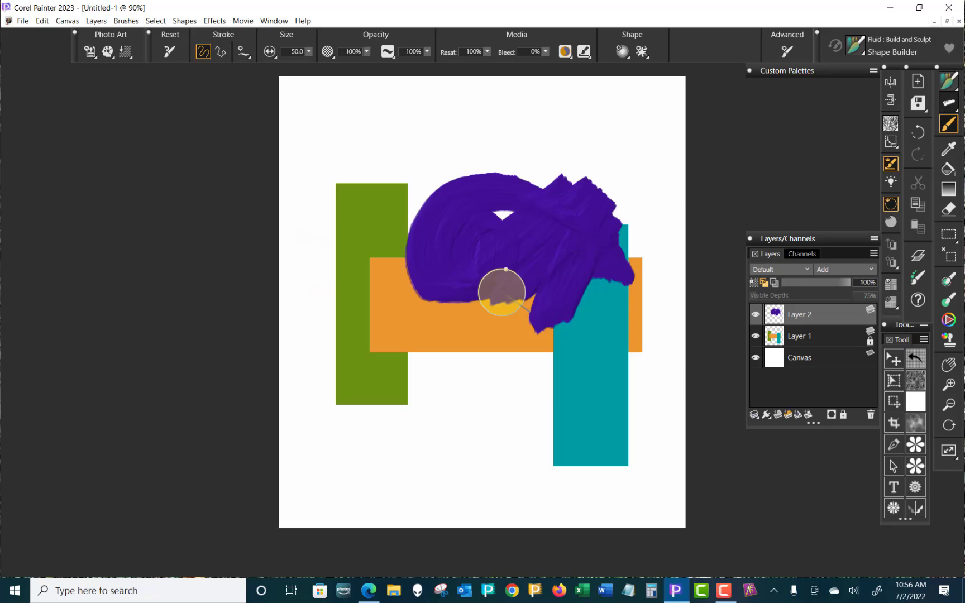
pyautogui.hotkey('ctrl', 'z')
pyautogui.hotkey('ctrl', 'z')
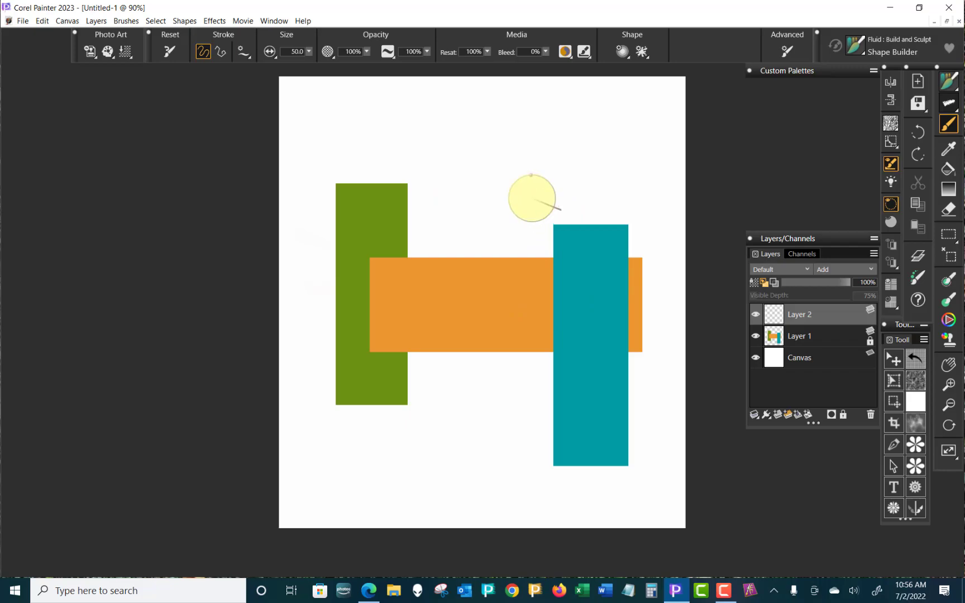
# Step: Set the dab opacity to 52% and paint a diagonal purple swath over the green and orange bars
pyautogui.click(388, 51)
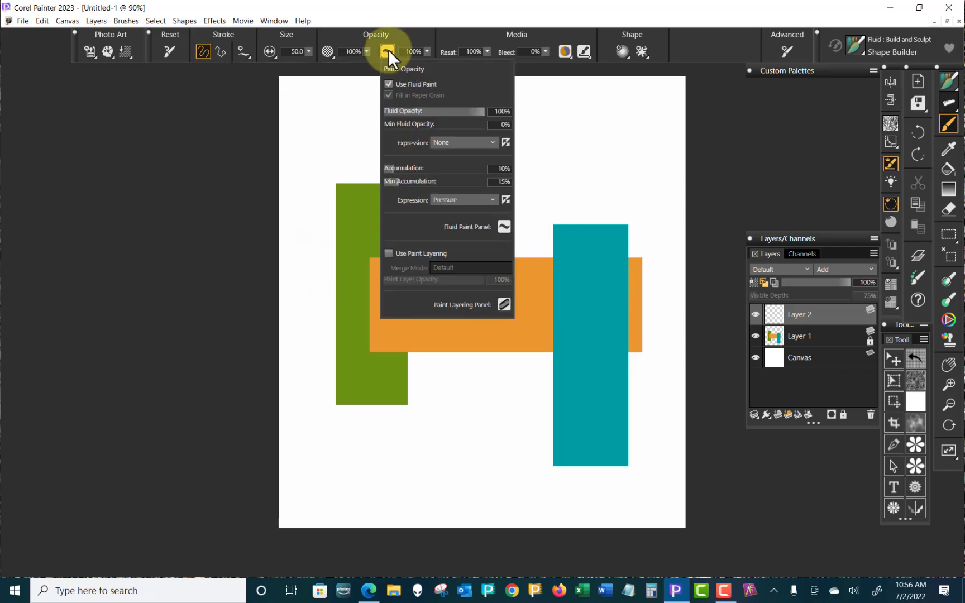
pyautogui.click(327, 51)
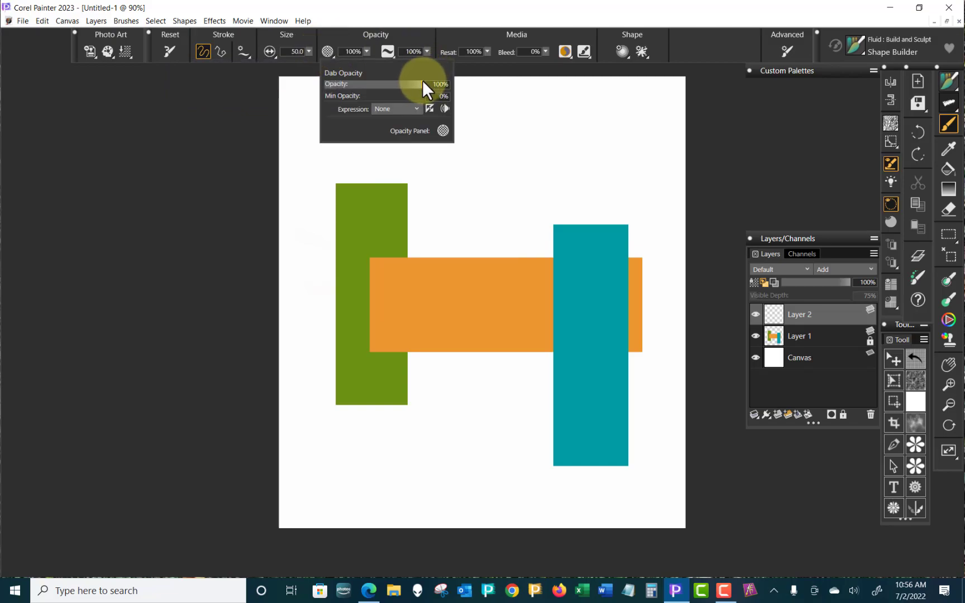
pyautogui.moveTo(422, 81)
pyautogui.mouseDown()
pyautogui.moveTo(380, 88)
pyautogui.moveTo(375, 75)
pyautogui.mouseUp()
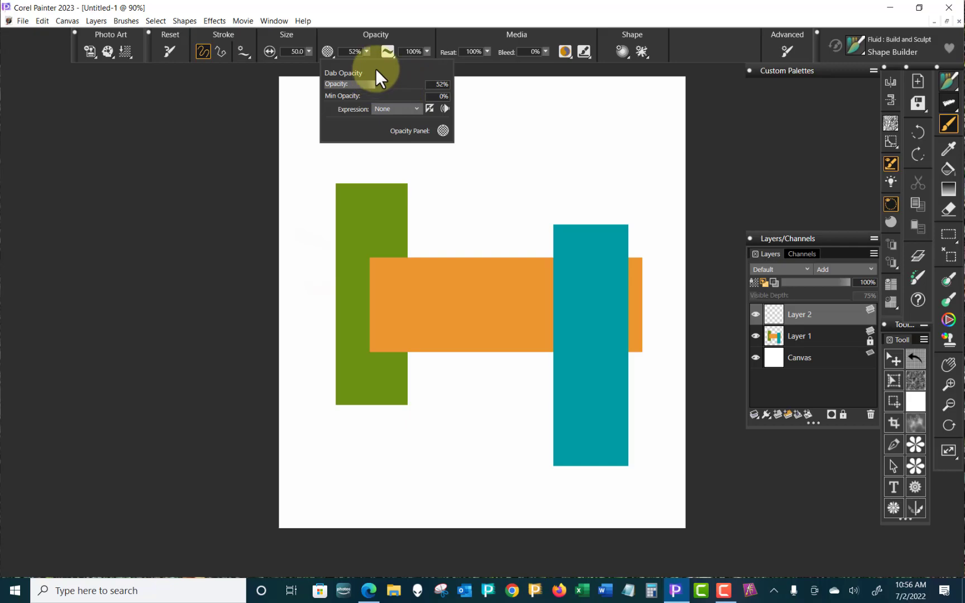
pyautogui.moveTo(403, 237)
pyautogui.mouseDown()
pyautogui.moveTo(459, 181)
pyautogui.moveTo(366, 295)
pyautogui.moveTo(474, 189)
pyautogui.moveTo(456, 228)
pyautogui.moveTo(402, 260)
pyautogui.moveTo(385, 285)
pyautogui.mouseUp()
# Step: Set the fluid opacity to 53% and paint translucent purple strokes across the green, orange and teal bars
pyautogui.click(387, 54)
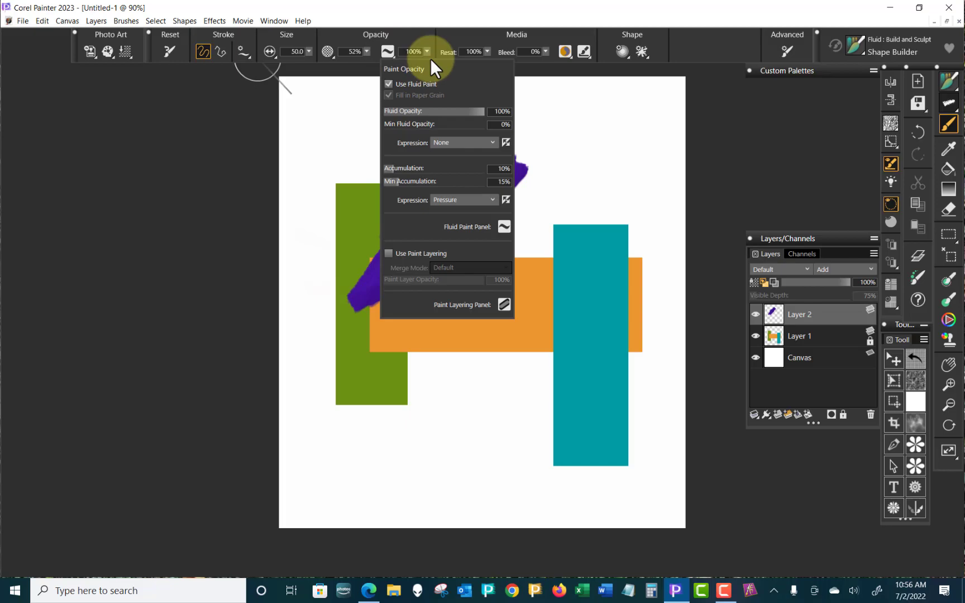
pyautogui.click(438, 111)
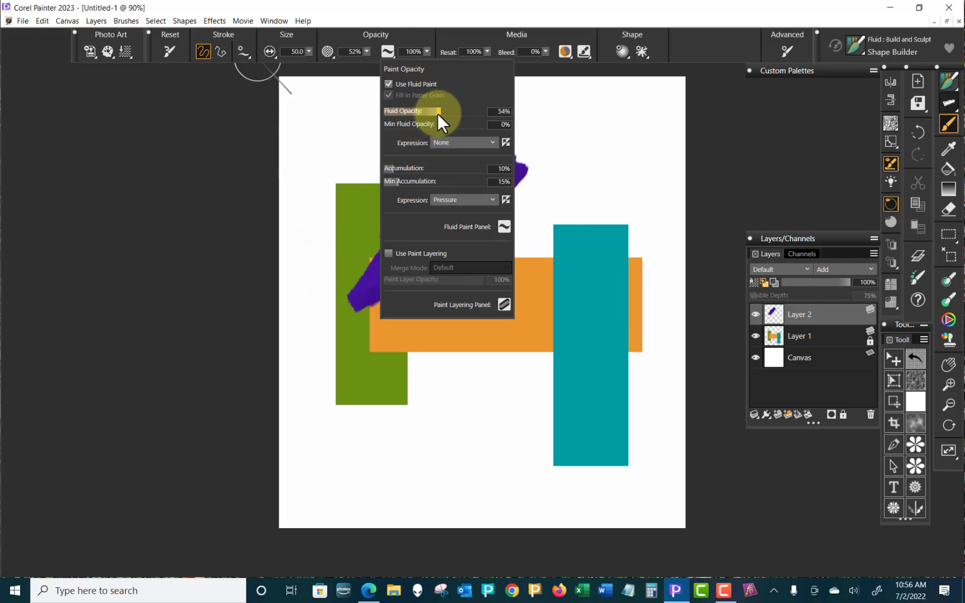
pyautogui.moveTo(436, 112); pyautogui.dragTo(437, 113)
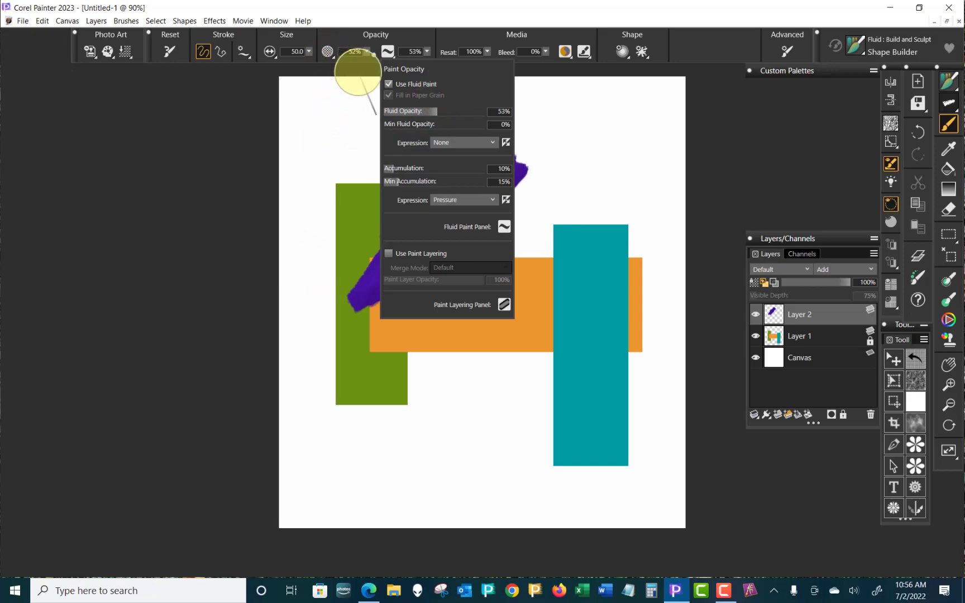
pyautogui.moveTo(318, 148); pyautogui.dragTo(344, 161)
pyautogui.moveTo(291, 238)
pyautogui.mouseDown()
pyautogui.moveTo(422, 138)
pyautogui.moveTo(339, 257)
pyautogui.moveTo(438, 169)
pyautogui.moveTo(384, 279)
pyautogui.moveTo(416, 318)
pyautogui.moveTo(496, 219)
pyautogui.moveTo(444, 345)
pyautogui.moveTo(532, 222)
pyautogui.moveTo(485, 307)
pyautogui.moveTo(477, 347)
pyautogui.moveTo(563, 226)
pyautogui.moveTo(499, 353)
pyautogui.moveTo(537, 285)
pyautogui.moveTo(594, 219)
pyautogui.moveTo(536, 310)
pyautogui.moveTo(528, 352)
pyautogui.moveTo(592, 240)
pyautogui.moveTo(604, 231)
pyautogui.moveTo(535, 351)
pyautogui.moveTo(614, 224)
pyautogui.mouseUp()
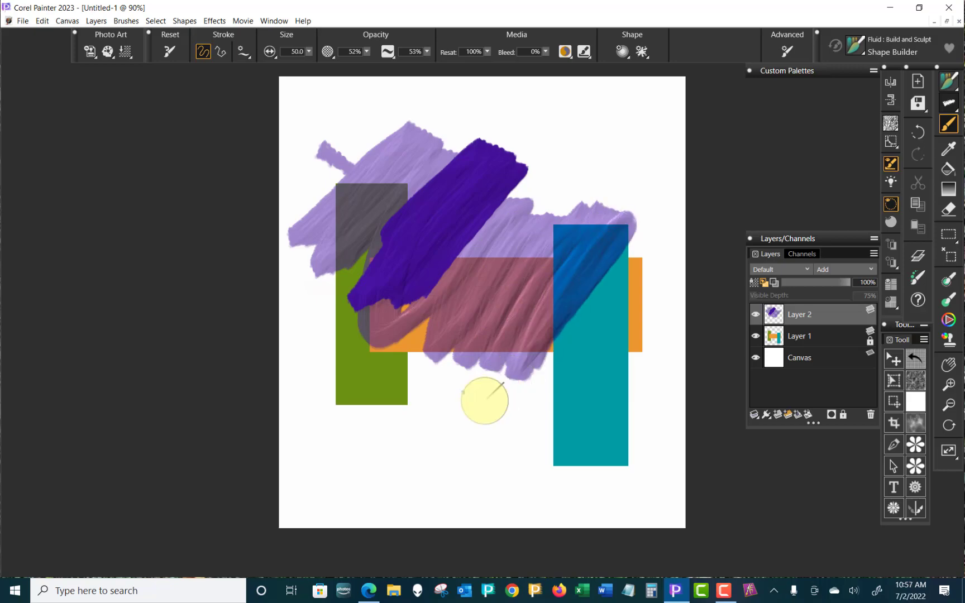
# Step: Set the dab opacity expression to Pressure
pyautogui.click(367, 51)
pyautogui.moveTo(370, 50); pyautogui.dragTo(367, 55)
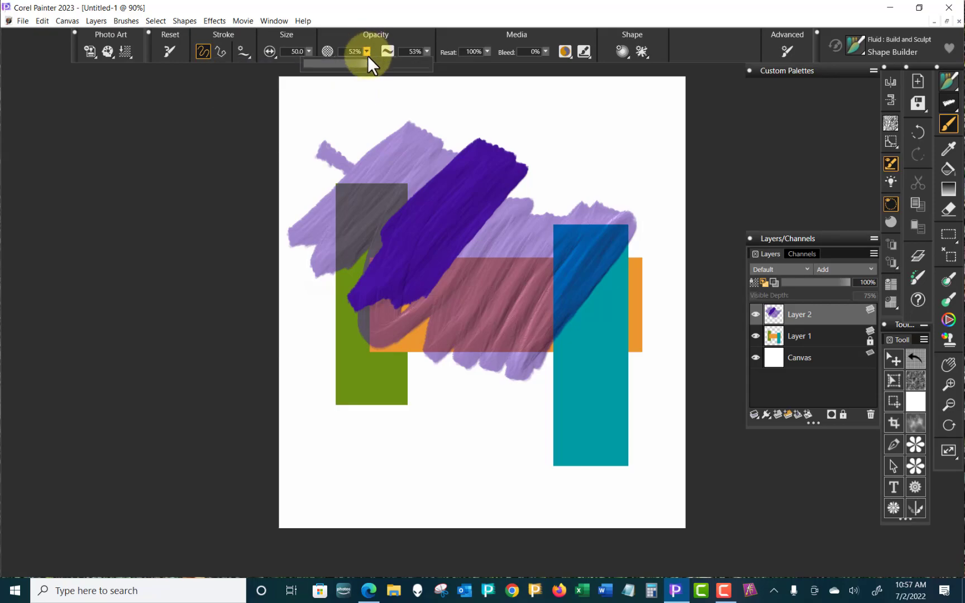
pyautogui.click(329, 52)
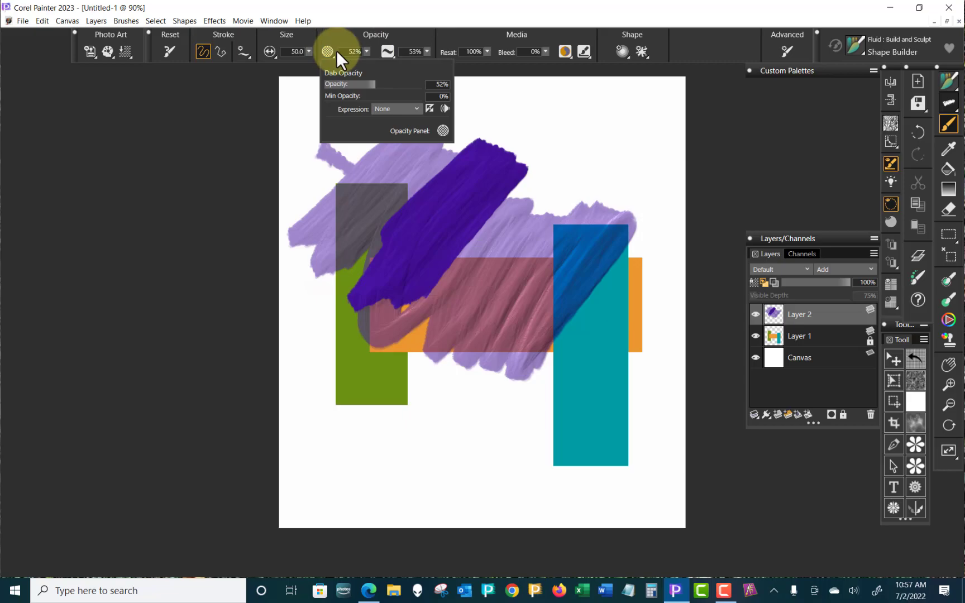
pyautogui.click(412, 108)
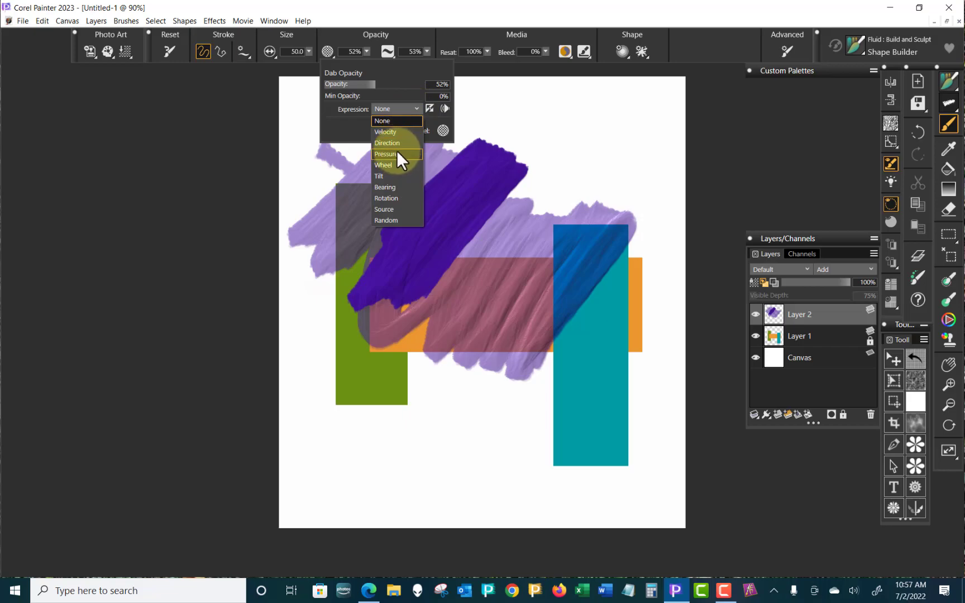
pyautogui.click(397, 154)
# Step: Undo the translucent purple strokes, and paint and undo a new test patch across the green, orange and teal bars
pyautogui.hotkey('ctrl', 'z')
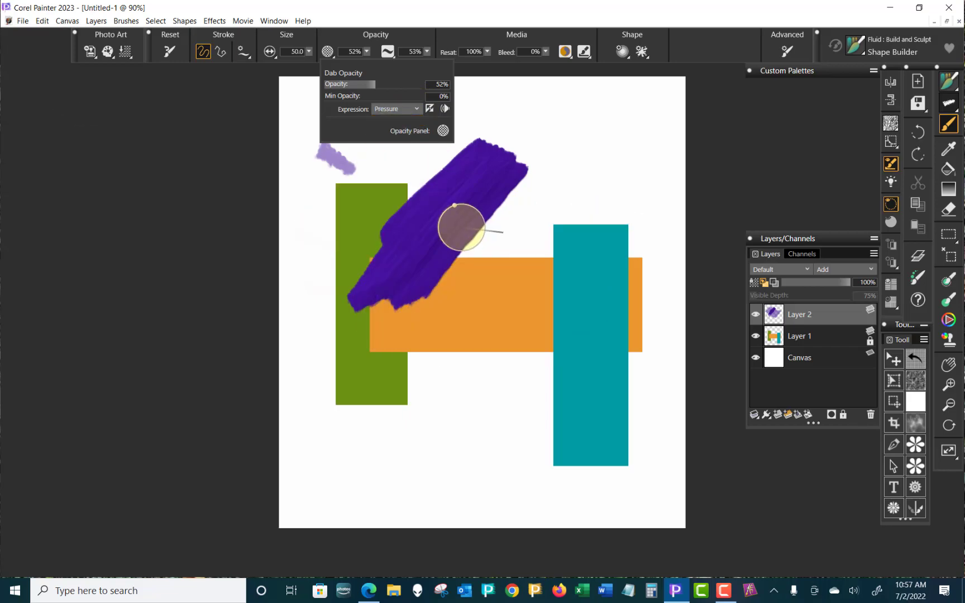
pyautogui.hotkey('ctrl', 'z')
pyautogui.moveTo(307, 249)
pyautogui.mouseDown()
pyautogui.moveTo(426, 138)
pyautogui.moveTo(330, 248)
pyautogui.moveTo(453, 156)
pyautogui.moveTo(356, 268)
pyautogui.moveTo(480, 173)
pyautogui.moveTo(504, 187)
pyautogui.moveTo(502, 198)
pyautogui.moveTo(430, 295)
pyautogui.moveTo(540, 194)
pyautogui.moveTo(452, 315)
pyautogui.moveTo(502, 250)
pyautogui.moveTo(559, 205)
pyautogui.moveTo(497, 296)
pyautogui.moveTo(575, 209)
pyautogui.moveTo(489, 294)
pyautogui.moveTo(438, 316)
pyautogui.mouseUp()
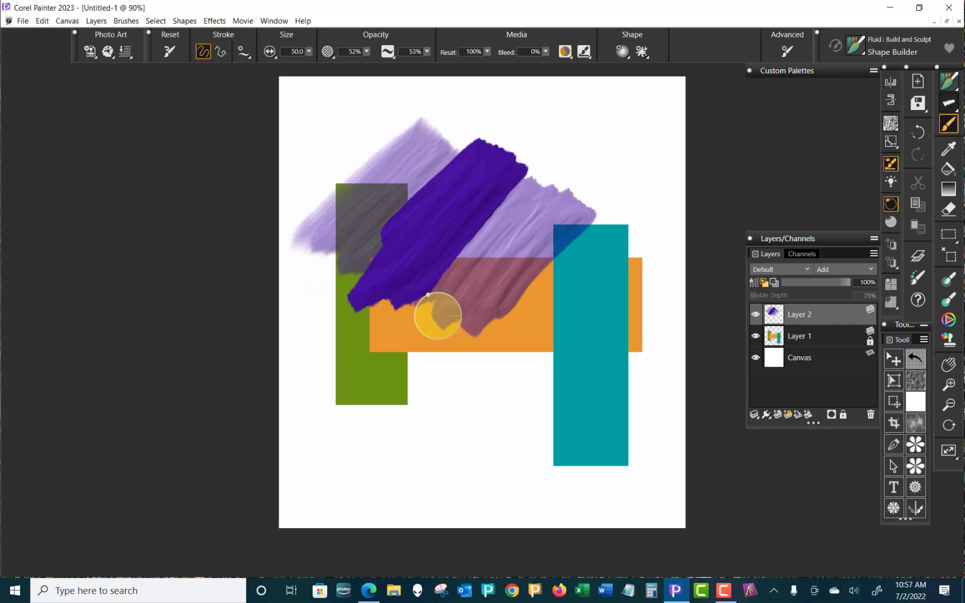
pyautogui.hotkey('ctrl', 'z')
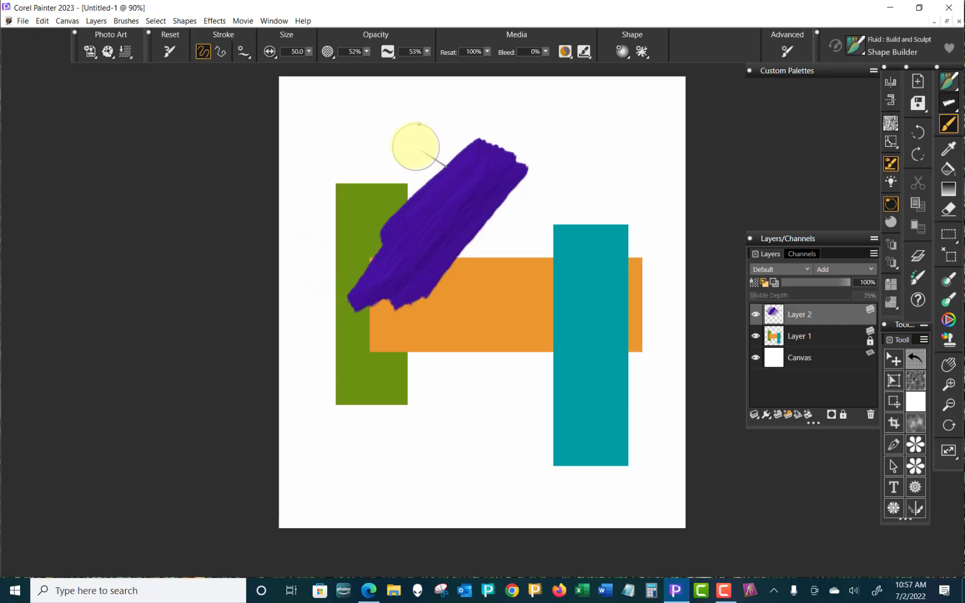
# Step: Set the fluid opacity expression to Pressure, clear the dark purple swath and paint light-to-heavy strokes over the green and orange bars
pyautogui.click(393, 52)
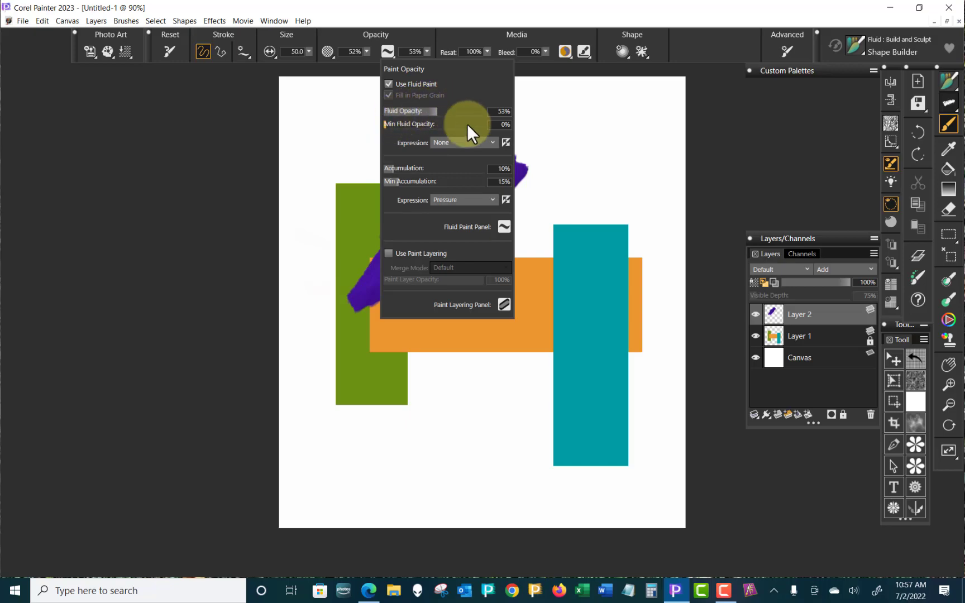
pyautogui.click(490, 141)
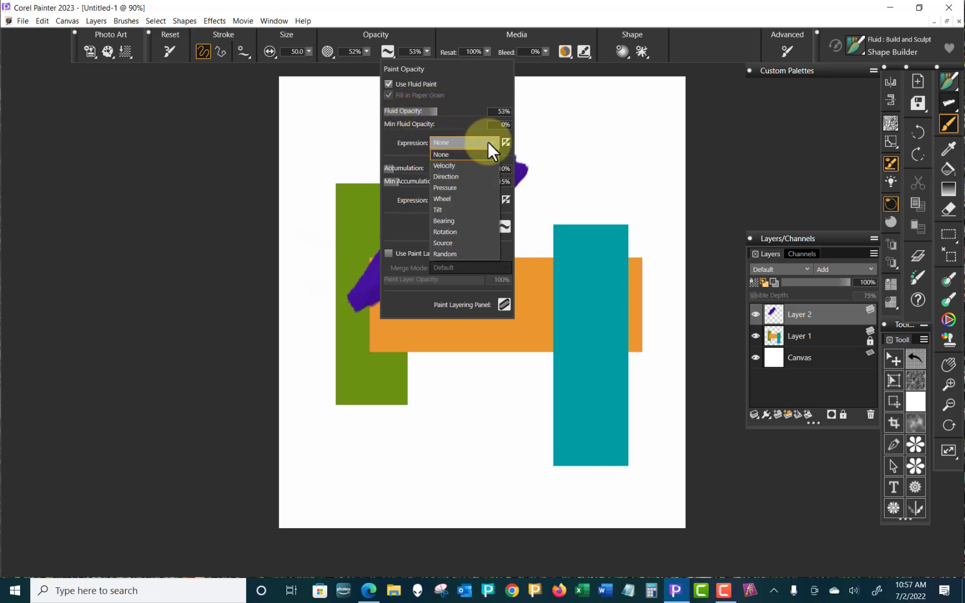
pyautogui.click(460, 188)
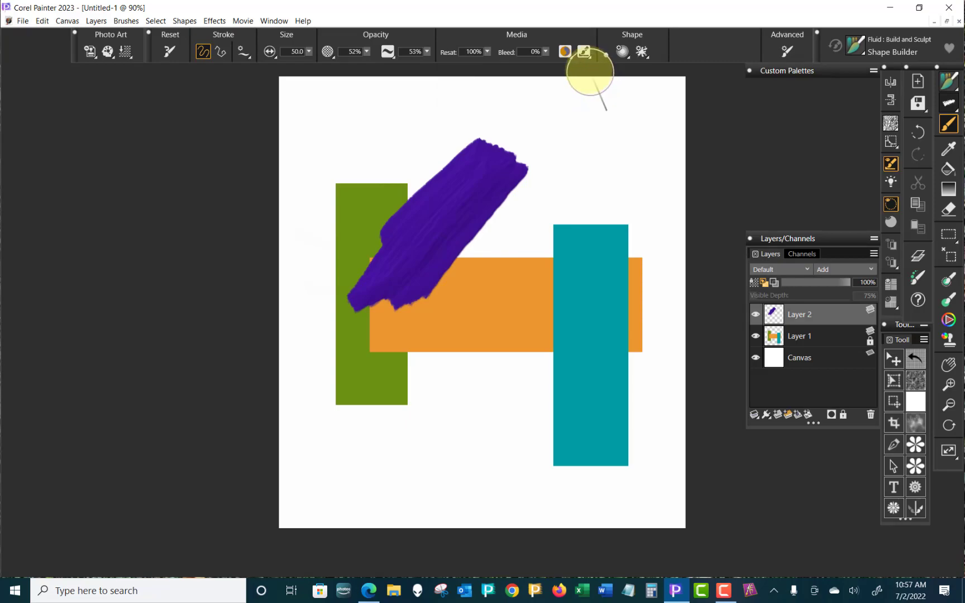
pyautogui.hotkey('ctrl', 'z')
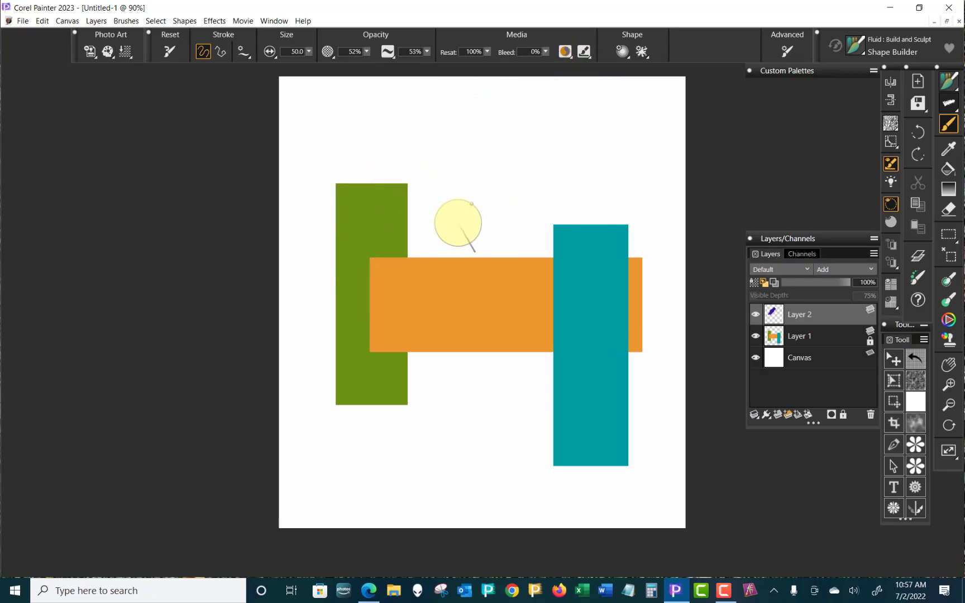
pyautogui.moveTo(312, 225)
pyautogui.mouseDown()
pyautogui.moveTo(364, 173)
pyautogui.moveTo(356, 201)
pyautogui.moveTo(383, 191)
pyautogui.moveTo(346, 233)
pyautogui.moveTo(423, 189)
pyautogui.moveTo(345, 260)
pyautogui.moveTo(444, 191)
pyautogui.moveTo(362, 276)
pyautogui.moveTo(452, 204)
pyautogui.moveTo(381, 302)
pyautogui.moveTo(464, 227)
pyautogui.moveTo(422, 291)
pyautogui.moveTo(453, 258)
pyautogui.moveTo(442, 280)
pyautogui.moveTo(371, 362)
pyautogui.mouseUp()
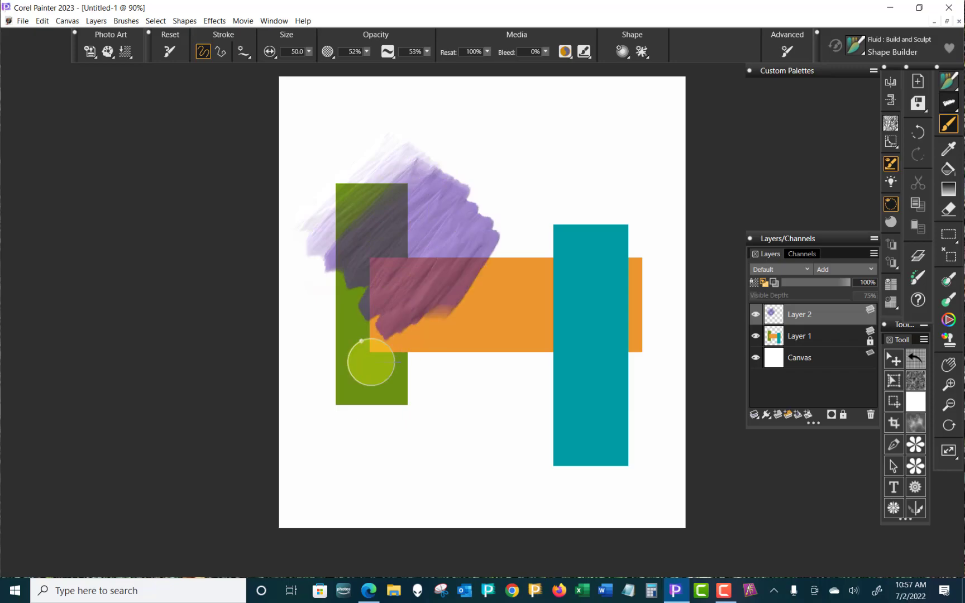
# Step: Set the fluid opacity to 100% and paint purple strokes with increasing pressure over the green and orange bars
pyautogui.click(386, 52)
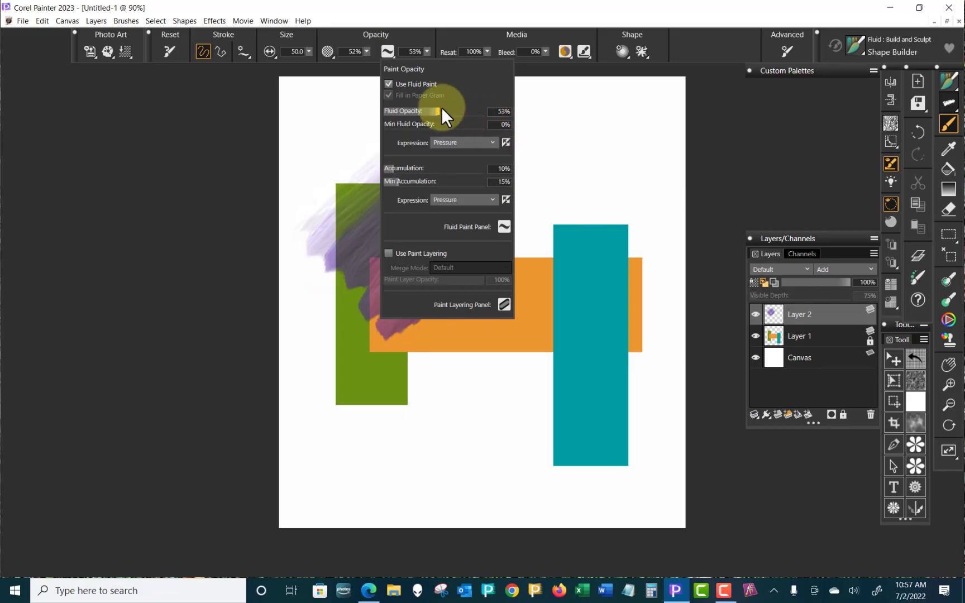
pyautogui.moveTo(440, 109); pyautogui.dragTo(535, 95)
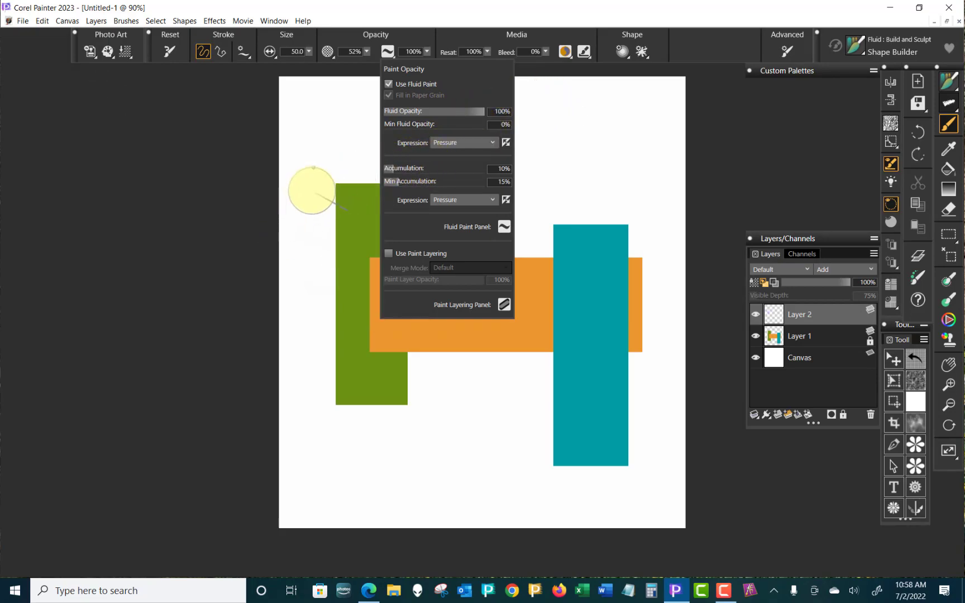
pyautogui.click(306, 207)
pyautogui.moveTo(306, 207)
pyautogui.mouseDown()
pyautogui.moveTo(394, 130)
pyautogui.moveTo(317, 215)
pyautogui.moveTo(394, 158)
pyautogui.moveTo(351, 225)
pyautogui.moveTo(399, 189)
pyautogui.moveTo(384, 216)
pyautogui.moveTo(419, 201)
pyautogui.moveTo(375, 261)
pyautogui.moveTo(463, 173)
pyautogui.moveTo(364, 295)
pyautogui.moveTo(481, 177)
pyautogui.moveTo(377, 319)
pyautogui.moveTo(502, 187)
pyautogui.moveTo(399, 323)
pyautogui.moveTo(505, 209)
pyautogui.moveTo(405, 369)
pyautogui.mouseUp()
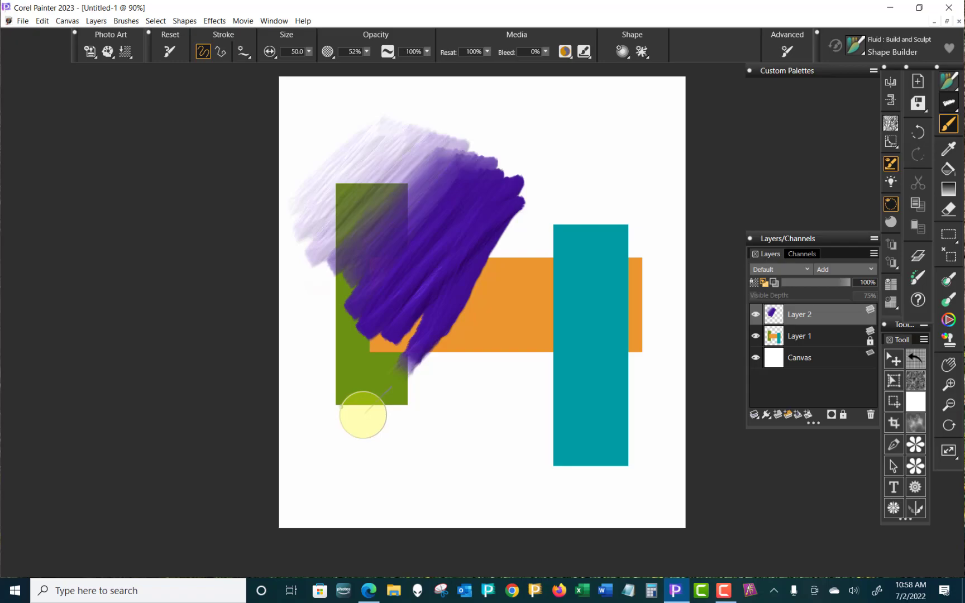
# Step: Hide and reshow Layer 1 to inspect the purple strokes on their own, and undo the strokes
pyautogui.click(756, 336)
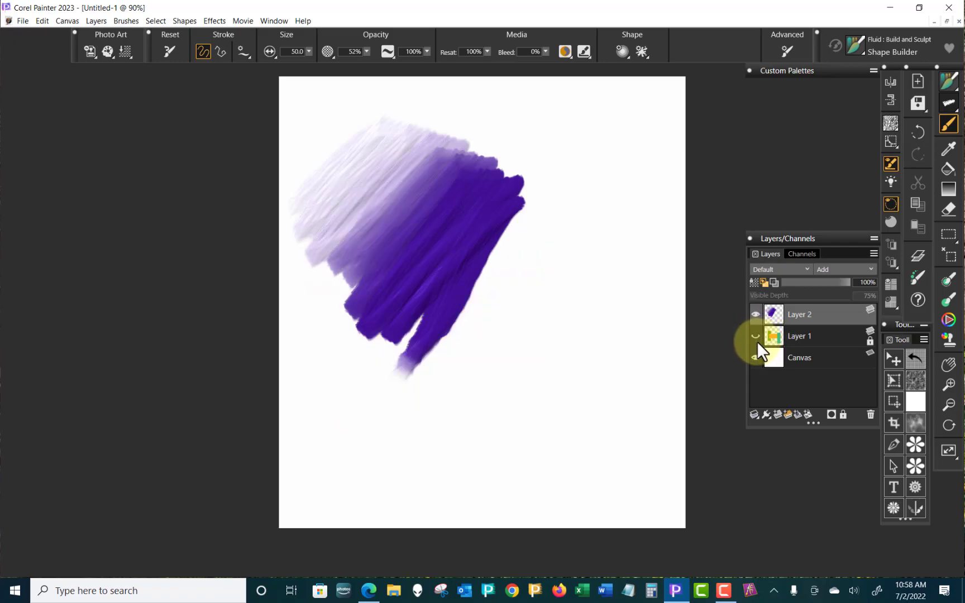
pyautogui.click(756, 335)
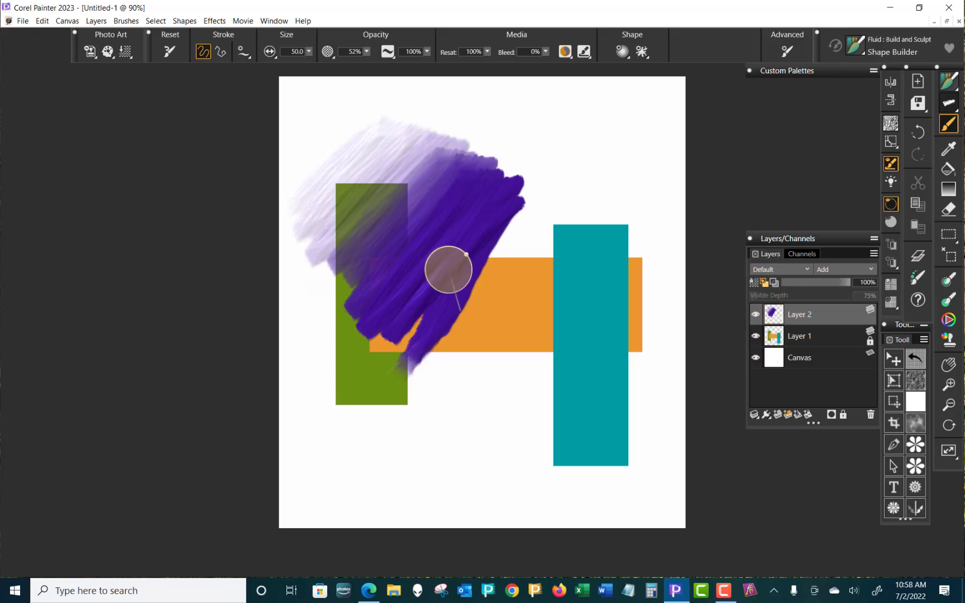
pyautogui.hotkey('ctrl', 'z')
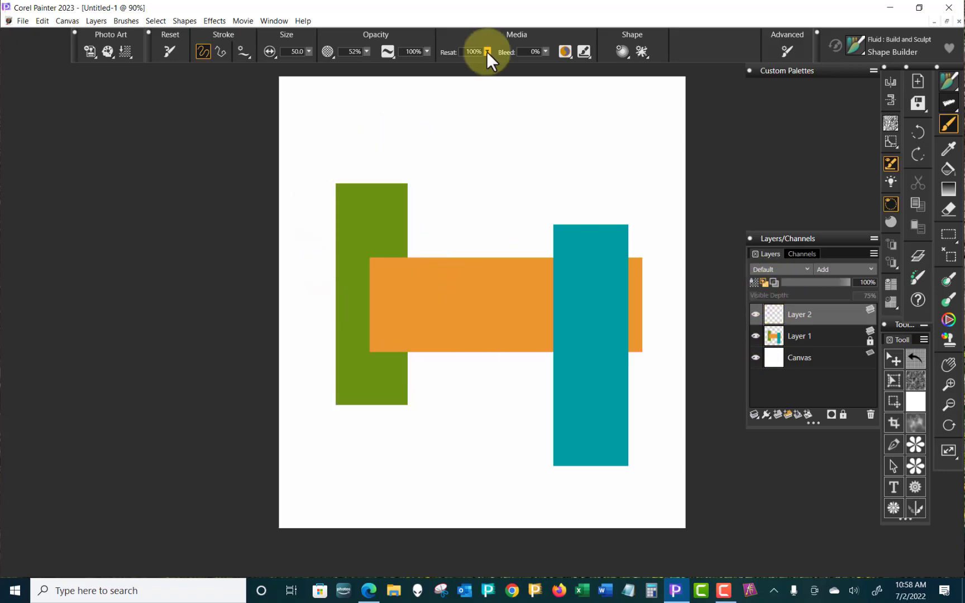
# Step: Set resaturation to 22% and bleed to 82%, and paint blending strokes across the green, orange and teal bars
pyautogui.moveTo(487, 51); pyautogui.dragTo(387, 99)
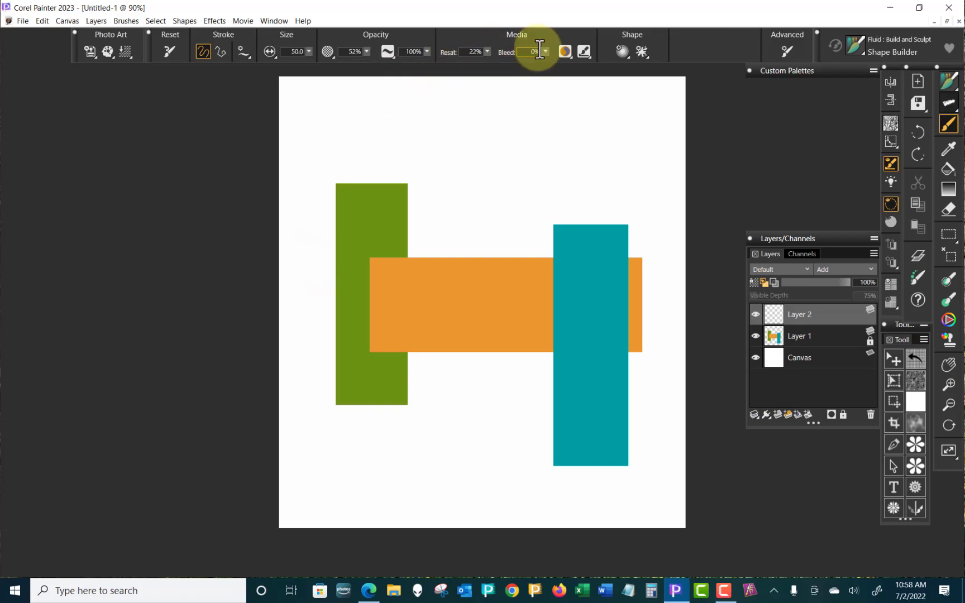
pyautogui.moveTo(547, 49); pyautogui.dragTo(649, 73)
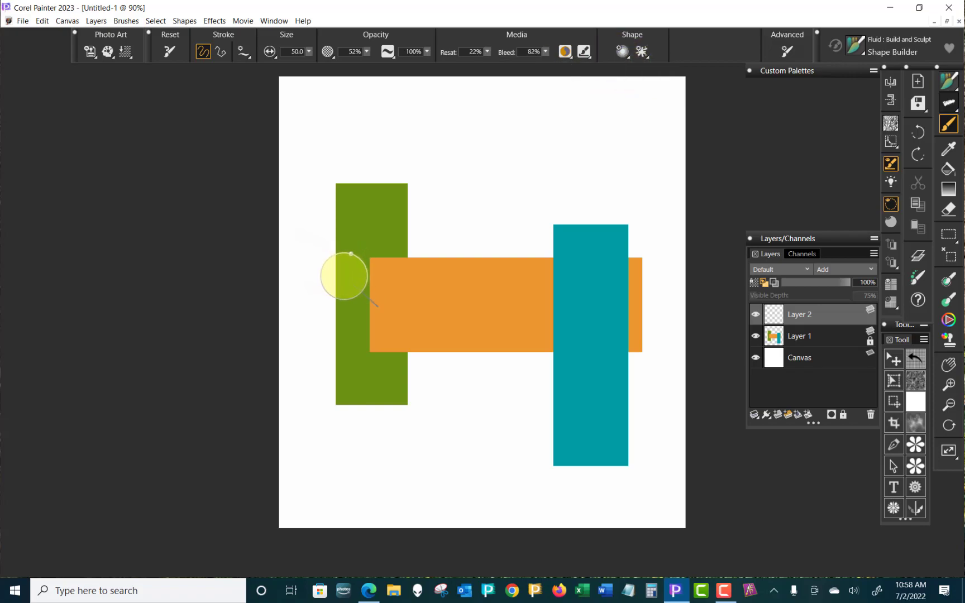
pyautogui.moveTo(342, 288)
pyautogui.mouseDown()
pyautogui.moveTo(397, 230)
pyautogui.moveTo(351, 288)
pyautogui.moveTo(435, 217)
pyautogui.moveTo(357, 322)
pyautogui.moveTo(412, 266)
pyautogui.moveTo(380, 318)
pyautogui.moveTo(438, 268)
pyautogui.moveTo(394, 335)
pyautogui.moveTo(469, 277)
pyautogui.moveTo(432, 339)
pyautogui.moveTo(485, 281)
pyautogui.moveTo(468, 315)
pyautogui.moveTo(496, 286)
pyautogui.moveTo(485, 328)
pyautogui.moveTo(520, 282)
pyautogui.moveTo(516, 303)
pyautogui.mouseUp()
pyautogui.moveTo(524, 286)
pyautogui.mouseDown()
pyautogui.moveTo(567, 253)
pyautogui.moveTo(612, 248)
pyautogui.moveTo(571, 302)
pyautogui.moveTo(631, 325)
pyautogui.moveTo(544, 355)
pyautogui.moveTo(596, 343)
pyautogui.moveTo(616, 351)
pyautogui.moveTo(580, 374)
pyautogui.moveTo(627, 388)
pyautogui.mouseUp()
# Step: Toggle the visibility of Layer 1 and Layer 2 to compare the blended strokes with the original bars
pyautogui.click(756, 335)
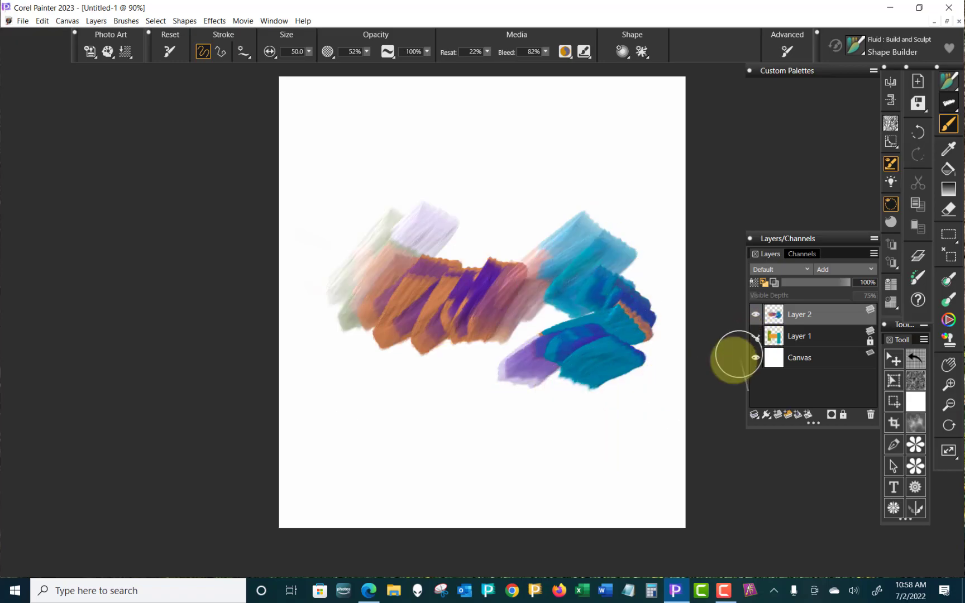
pyautogui.click(756, 313)
pyautogui.click(756, 336)
pyautogui.click(755, 314)
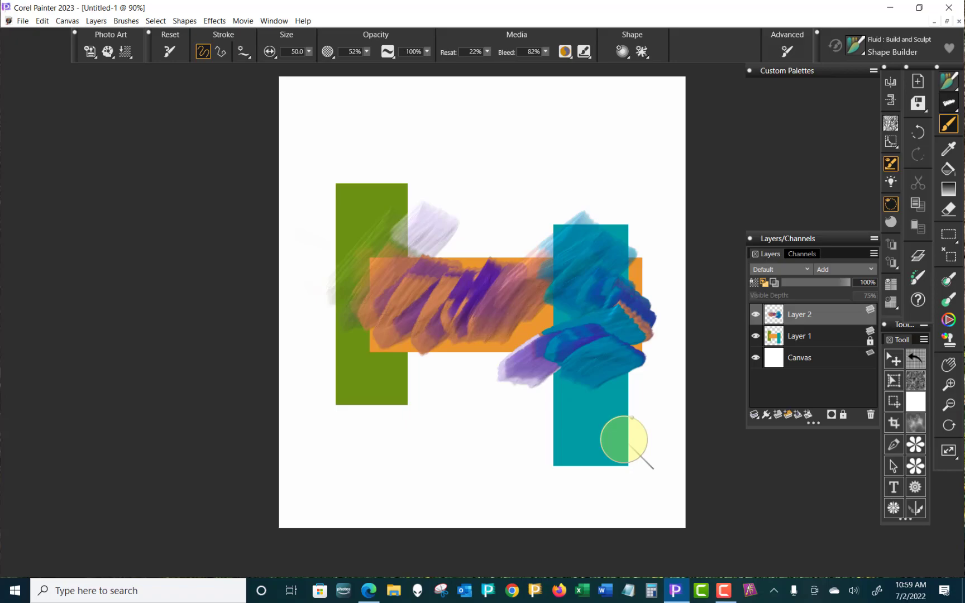
# Step: Reset the brush to its default settings and undo the blended test strokes on Layer 2
pyautogui.click(170, 48)
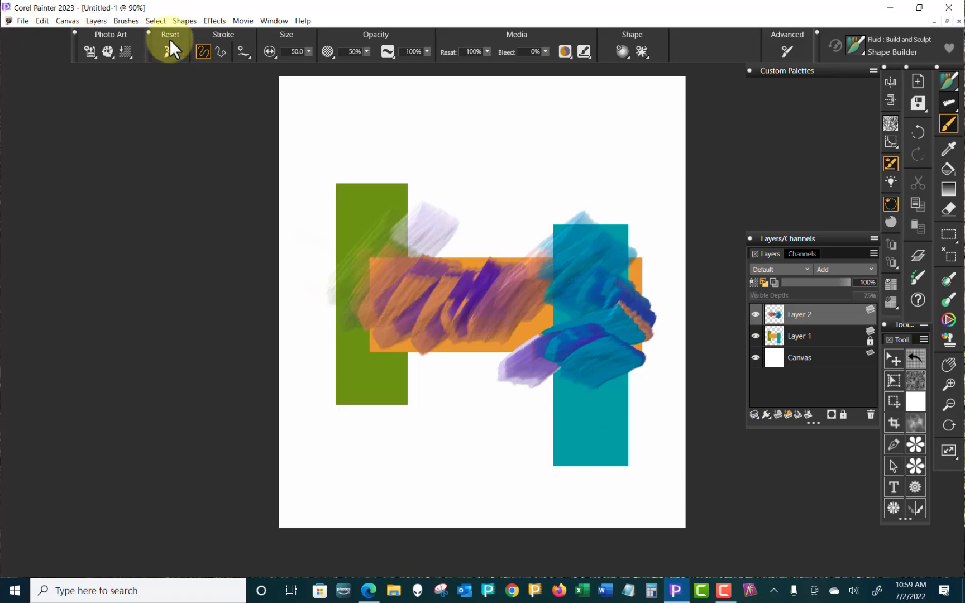
pyautogui.hotkey('ctrl', 'z')
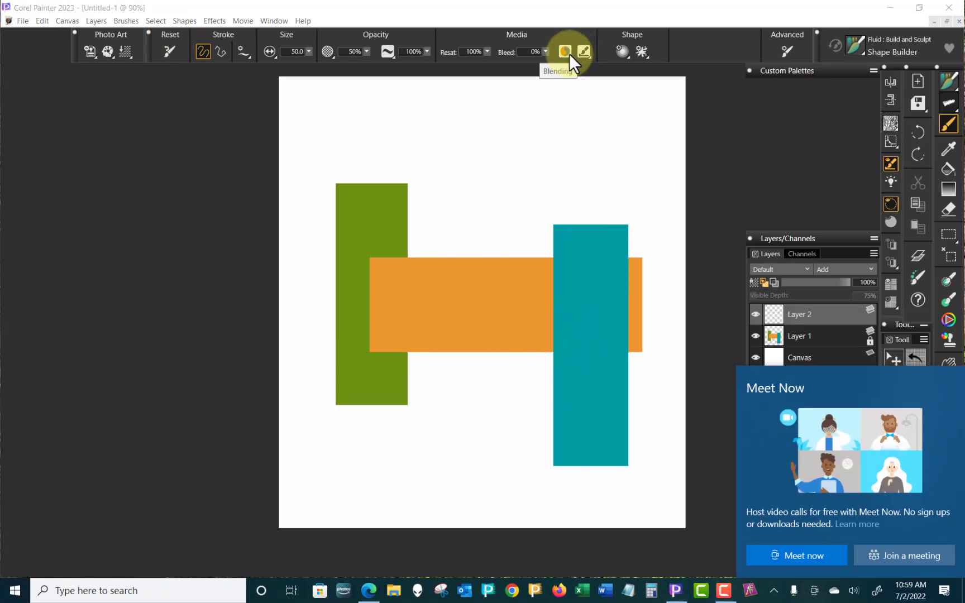
pyautogui.click(708, 447)
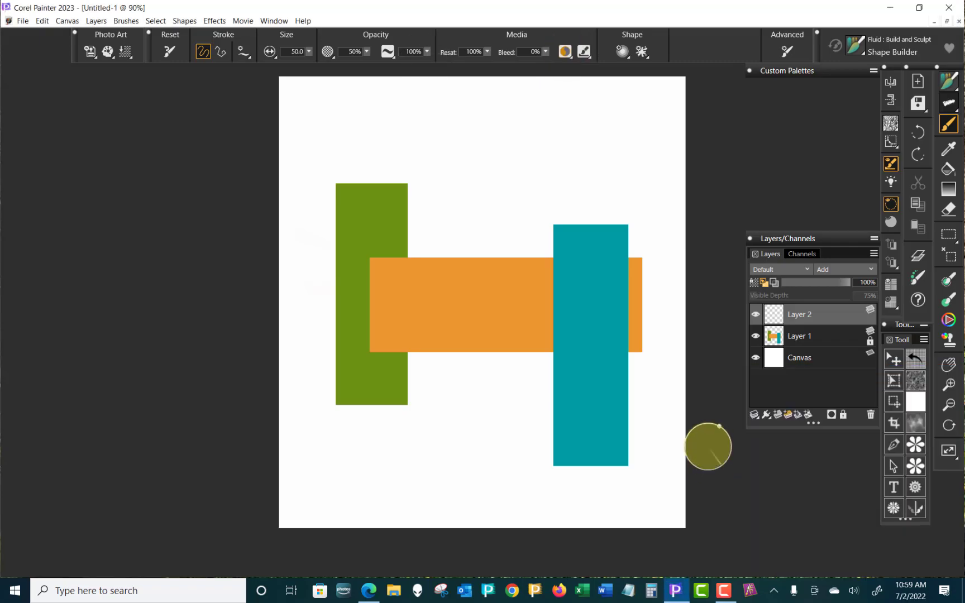
# Step: Review the brush's blending options, including enhanced layer blending, resaturation, bleed, brush loading and dryout
pyautogui.click(569, 51)
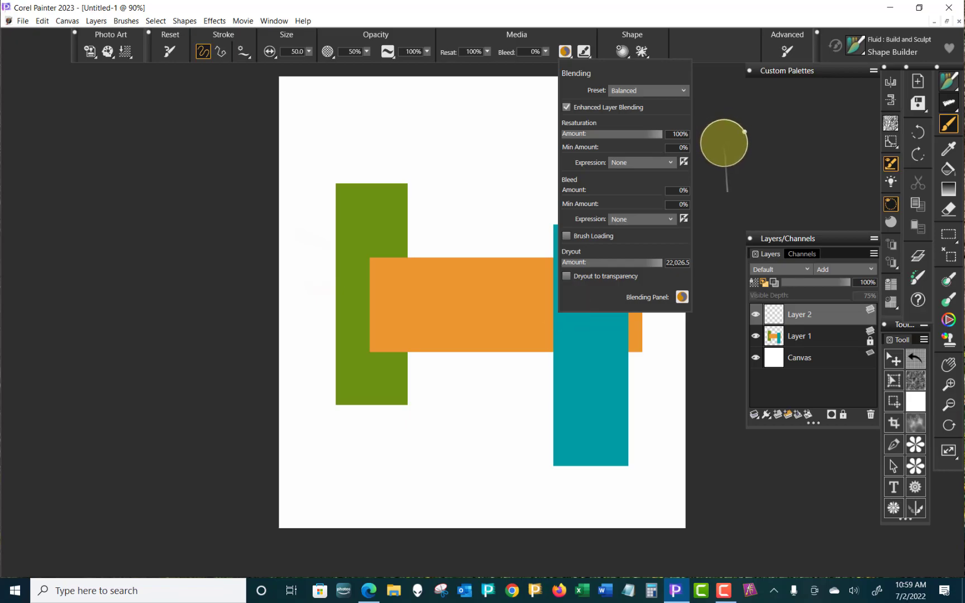
pyautogui.click(727, 151)
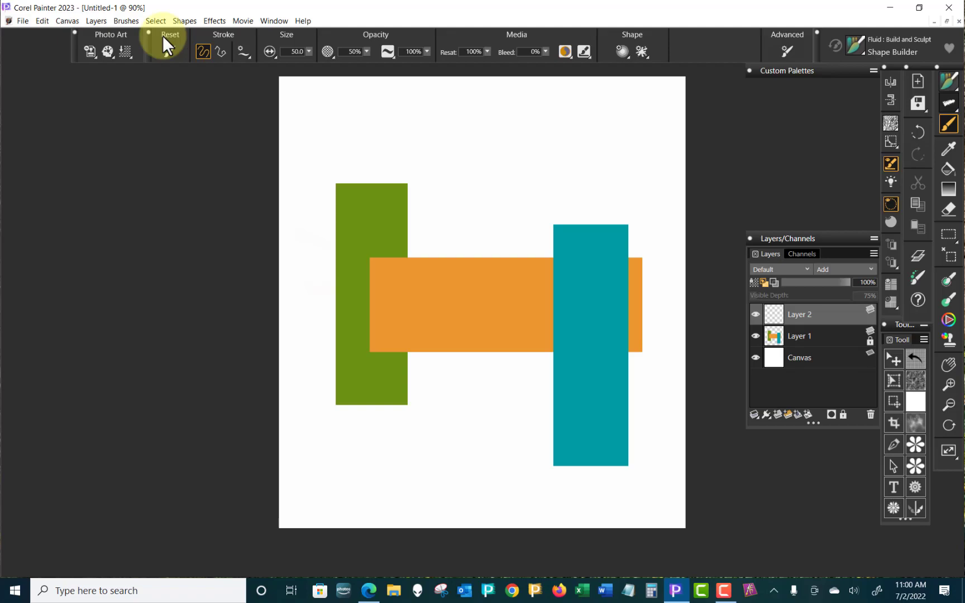
# Step: In the advanced media controls, set HSV color variability to ±H 29%, ±S 27% and ±V 27%, and paint and undo a test stroke
pyautogui.click(792, 46)
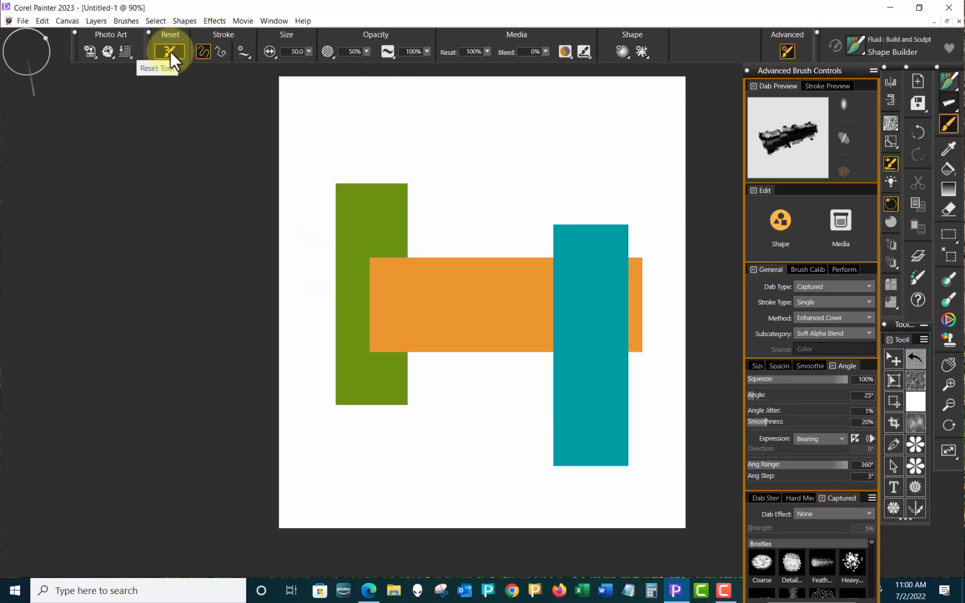
pyautogui.click(850, 233)
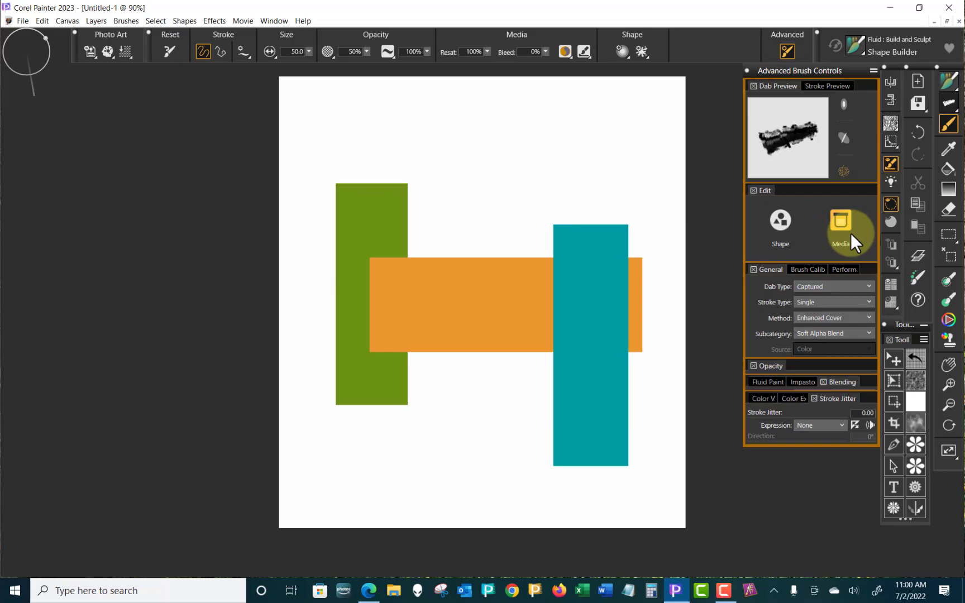
pyautogui.click(796, 397)
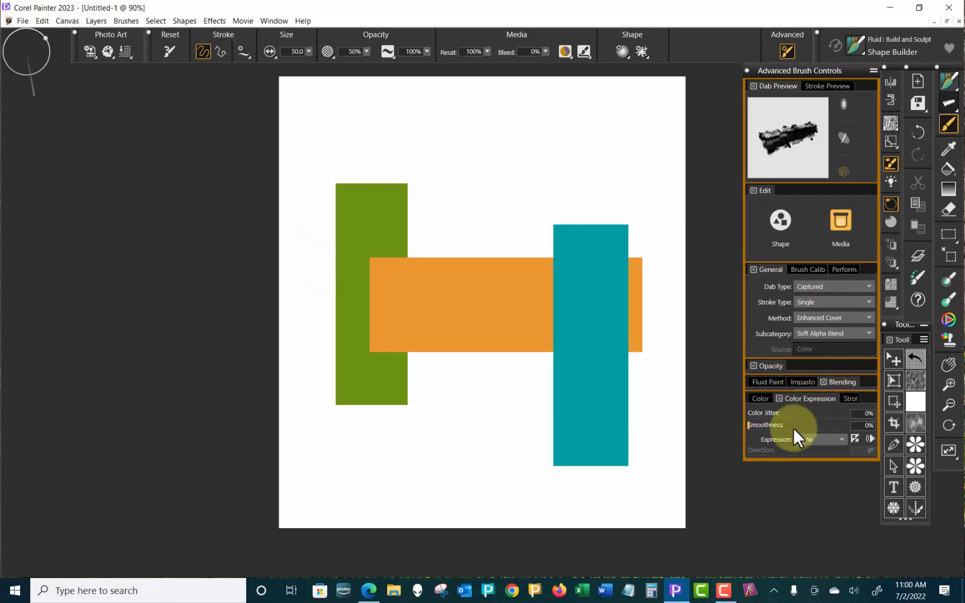
pyautogui.click(761, 399)
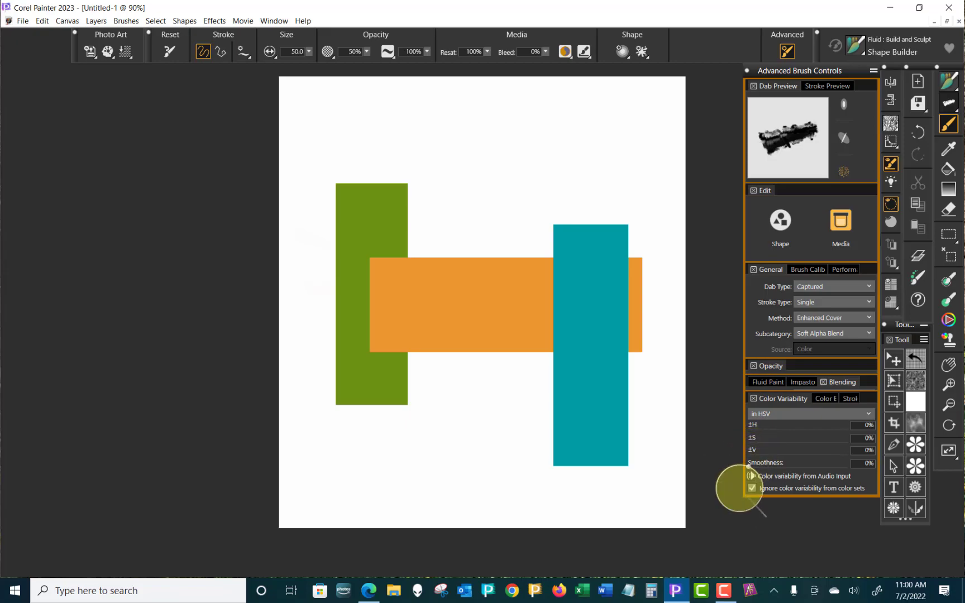
pyautogui.moveTo(750, 424); pyautogui.dragTo(804, 450)
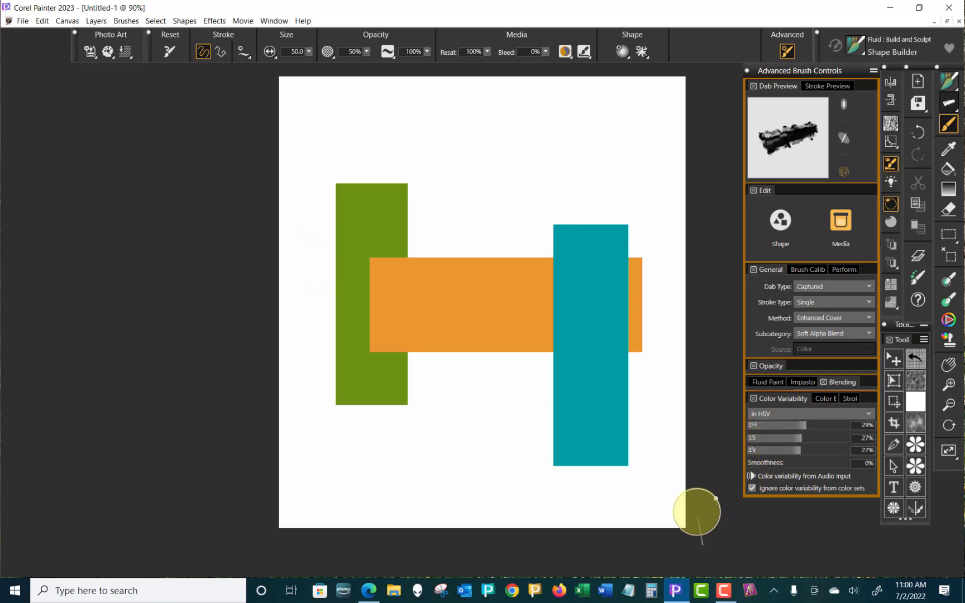
pyautogui.moveTo(396, 463)
pyautogui.mouseDown()
pyautogui.moveTo(426, 417)
pyautogui.moveTo(484, 235)
pyautogui.moveTo(514, 197)
pyautogui.moveTo(572, 190)
pyautogui.moveTo(584, 219)
pyautogui.moveTo(533, 256)
pyautogui.moveTo(467, 278)
pyautogui.moveTo(397, 333)
pyautogui.moveTo(396, 364)
pyautogui.moveTo(520, 294)
pyautogui.moveTo(492, 340)
pyautogui.moveTo(528, 302)
pyautogui.moveTo(483, 395)
pyautogui.moveTo(524, 317)
pyautogui.moveTo(508, 372)
pyautogui.moveTo(533, 347)
pyautogui.moveTo(519, 384)
pyautogui.moveTo(597, 273)
pyautogui.mouseUp()
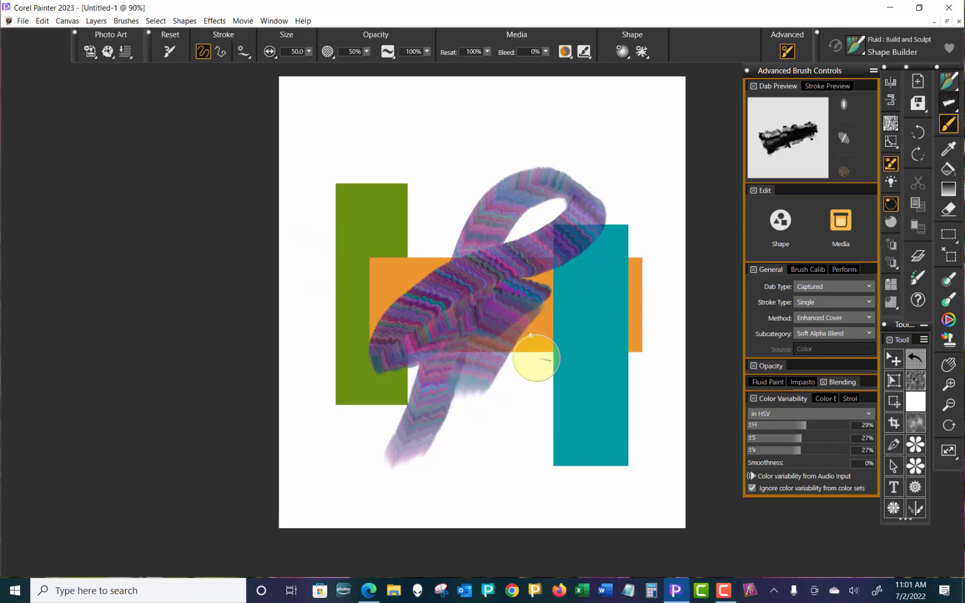
pyautogui.hotkey('ctrl', 'z')
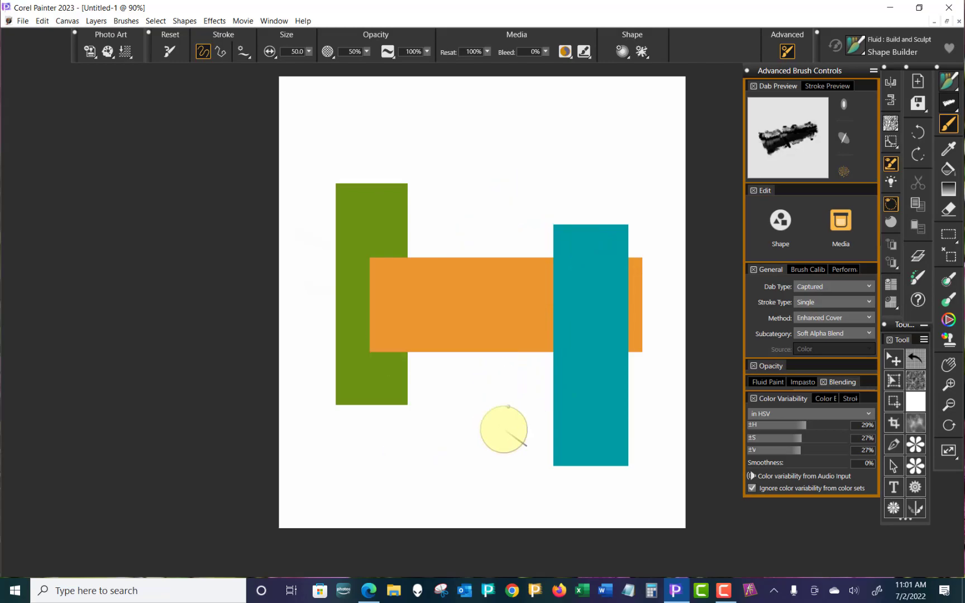
# Step: Set the color variability smoothness to 100% and paint a looping stroke across the orange and teal bars
pyautogui.moveTo(750, 462); pyautogui.dragTo(823, 468)
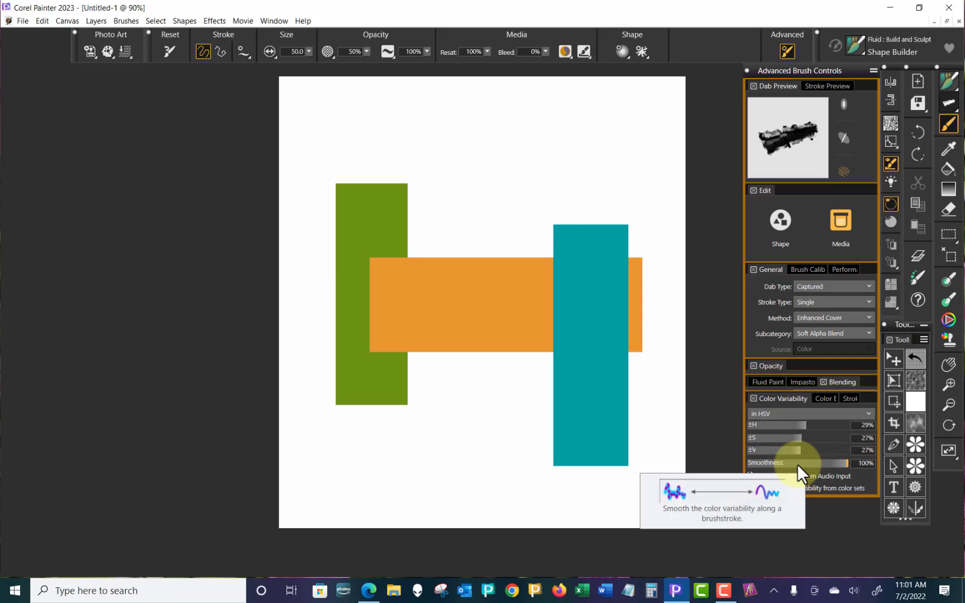
pyautogui.moveTo(418, 460)
pyautogui.mouseDown()
pyautogui.moveTo(476, 334)
pyautogui.moveTo(532, 296)
pyautogui.moveTo(562, 291)
pyautogui.moveTo(582, 300)
pyautogui.moveTo(592, 323)
pyautogui.moveTo(564, 380)
pyautogui.moveTo(475, 437)
pyautogui.moveTo(452, 475)
pyautogui.mouseUp()
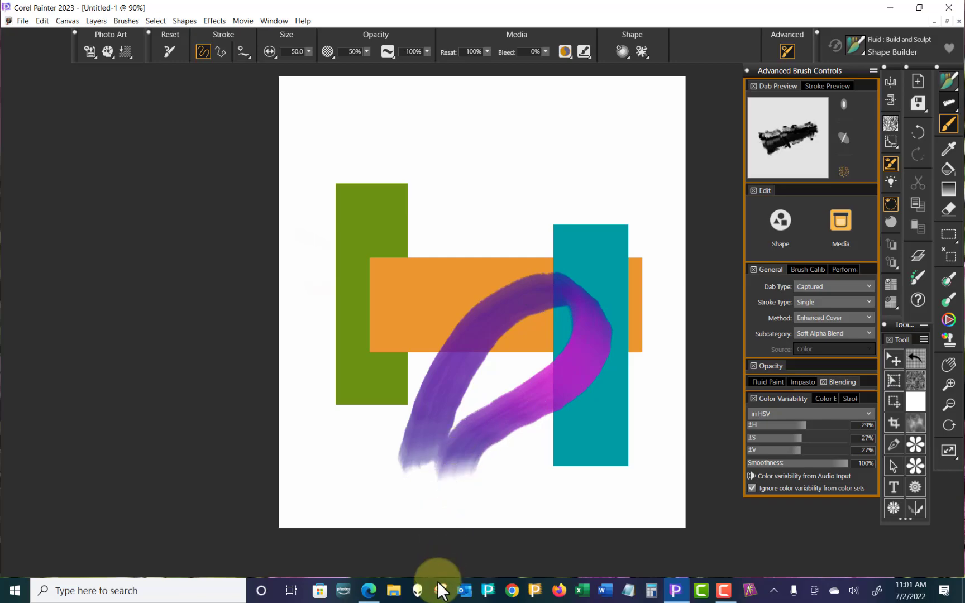
# Step: Paint a series of short diagonal test strokes side by side above the orange bar and into the teal bar
pyautogui.moveTo(512, 166)
pyautogui.mouseDown()
pyautogui.moveTo(453, 239)
pyautogui.moveTo(520, 199)
pyautogui.moveTo(464, 280)
pyautogui.mouseUp()
pyautogui.moveTo(559, 151); pyautogui.dragTo(492, 279)
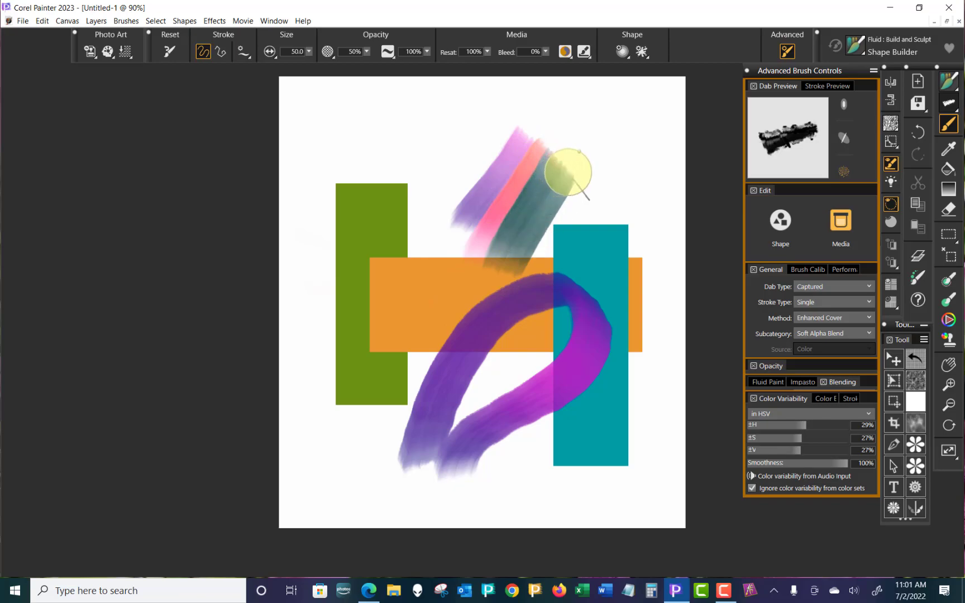
pyautogui.moveTo(564, 168); pyautogui.dragTo(506, 297)
pyautogui.moveTo(592, 173); pyautogui.dragTo(539, 274)
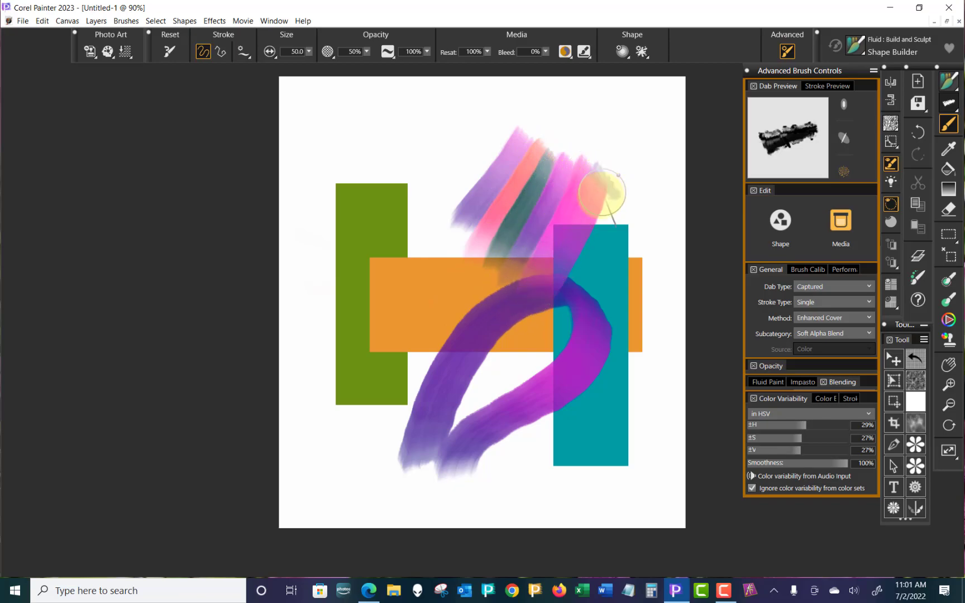
pyautogui.moveTo(603, 183); pyautogui.dragTo(581, 279)
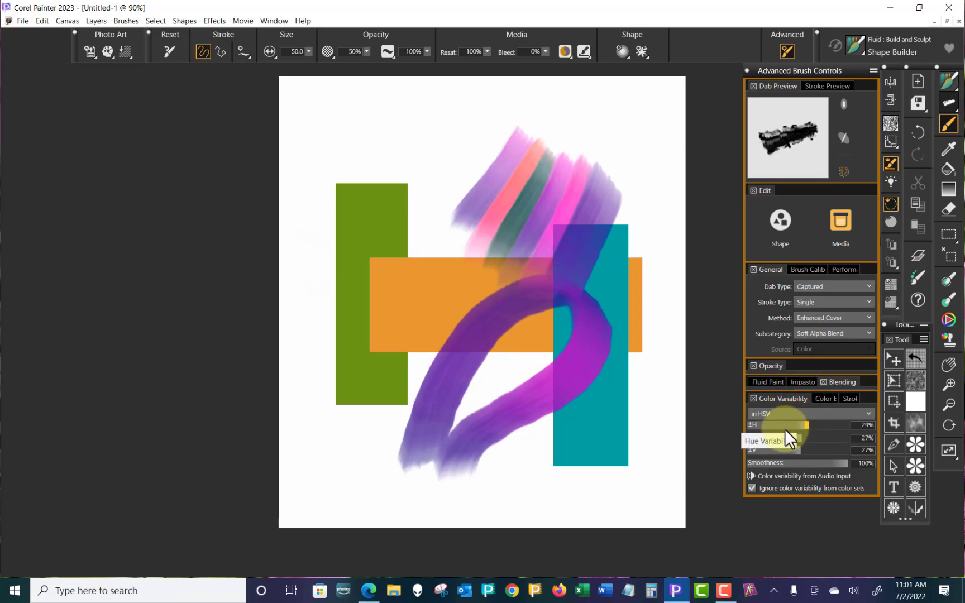
# Step: Lower color variability to ±H 6%, ±S 11% and ±V 10%, and paint test strokes over the white canvas, green and orange bars
pyautogui.moveTo(805, 423); pyautogui.dragTo(760, 425)
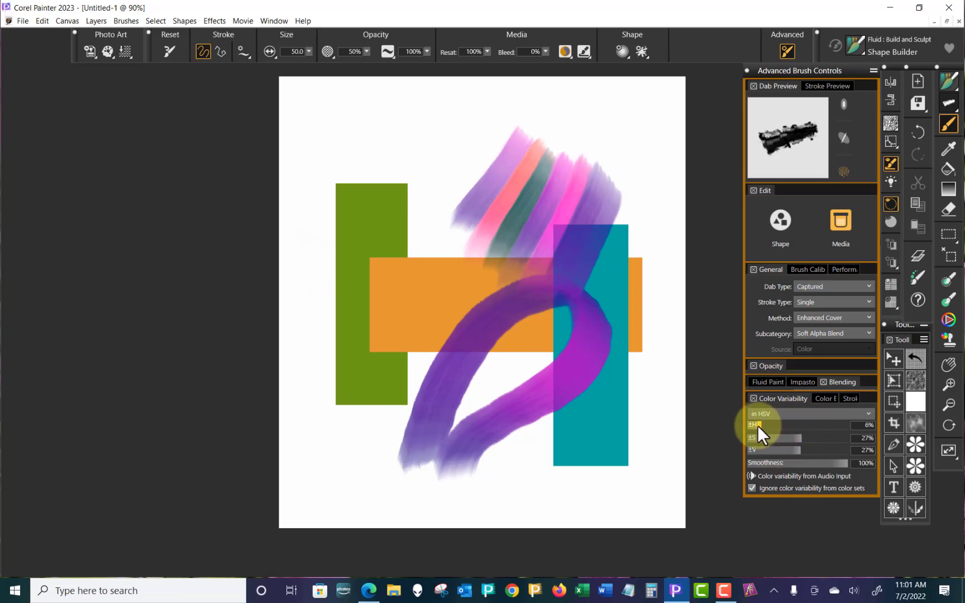
pyautogui.moveTo(802, 438); pyautogui.dragTo(771, 439)
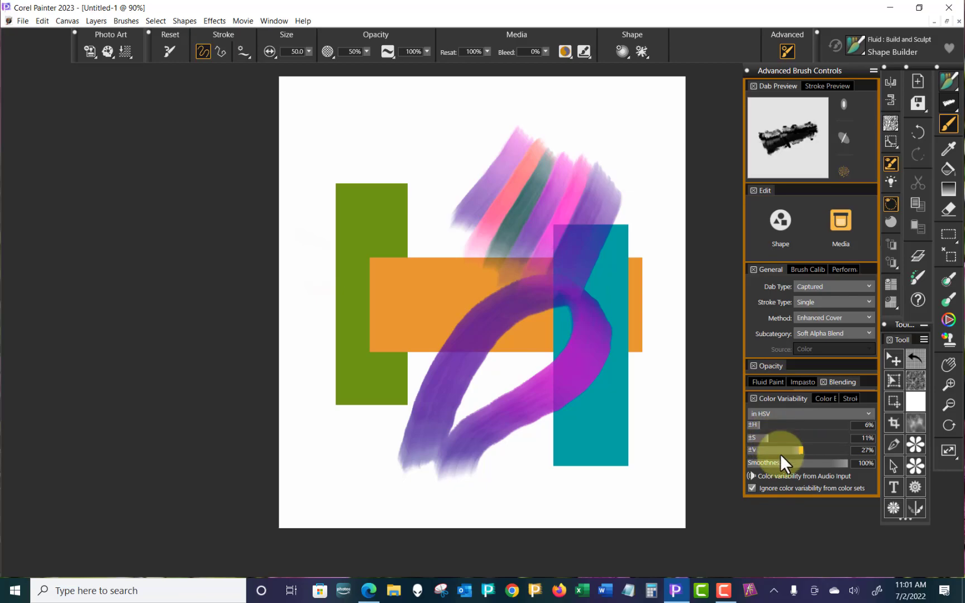
pyautogui.moveTo(800, 450); pyautogui.dragTo(767, 453)
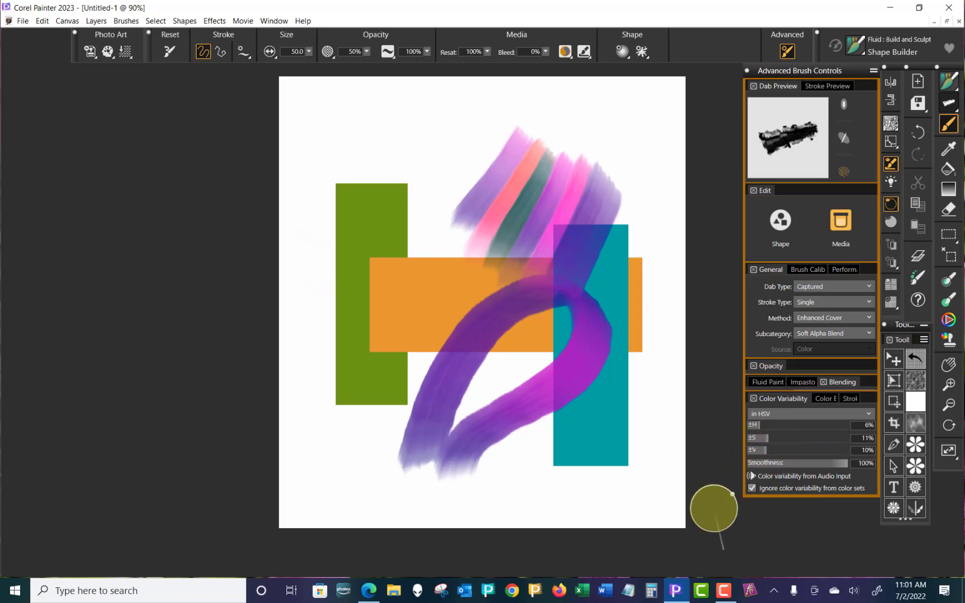
pyautogui.moveTo(442, 133)
pyautogui.mouseDown()
pyautogui.moveTo(402, 173)
pyautogui.moveTo(475, 125)
pyautogui.moveTo(453, 149)
pyautogui.moveTo(394, 134)
pyautogui.moveTo(446, 97)
pyautogui.moveTo(402, 214)
pyautogui.moveTo(474, 146)
pyautogui.moveTo(451, 114)
pyautogui.moveTo(367, 209)
pyautogui.moveTo(396, 90)
pyautogui.moveTo(452, 103)
pyautogui.moveTo(461, 129)
pyautogui.moveTo(424, 229)
pyautogui.mouseUp()
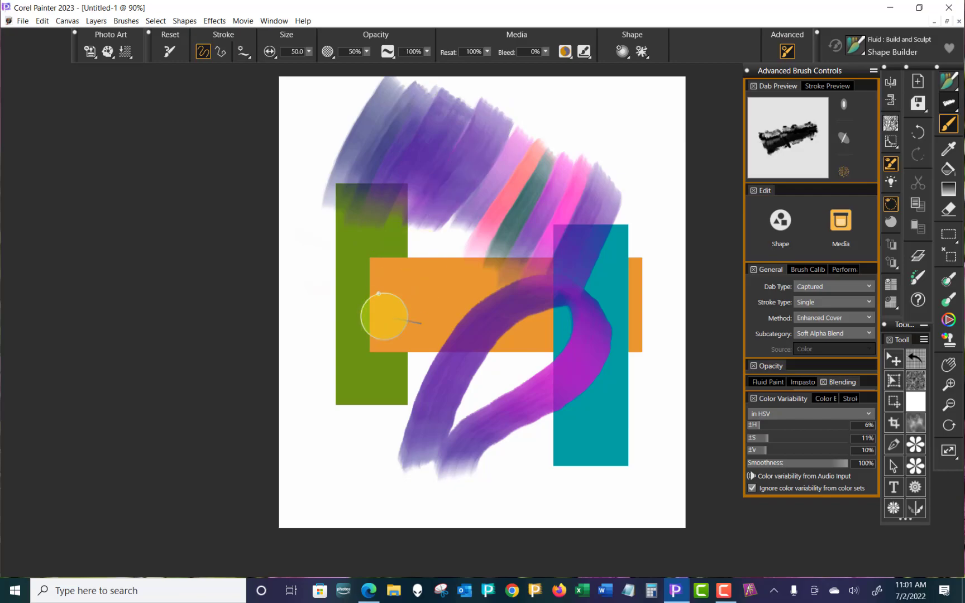
pyautogui.moveTo(334, 475)
pyautogui.mouseDown()
pyautogui.moveTo(381, 296)
pyautogui.moveTo(433, 293)
pyautogui.moveTo(409, 343)
pyautogui.moveTo(332, 396)
pyautogui.moveTo(339, 491)
pyautogui.mouseUp()
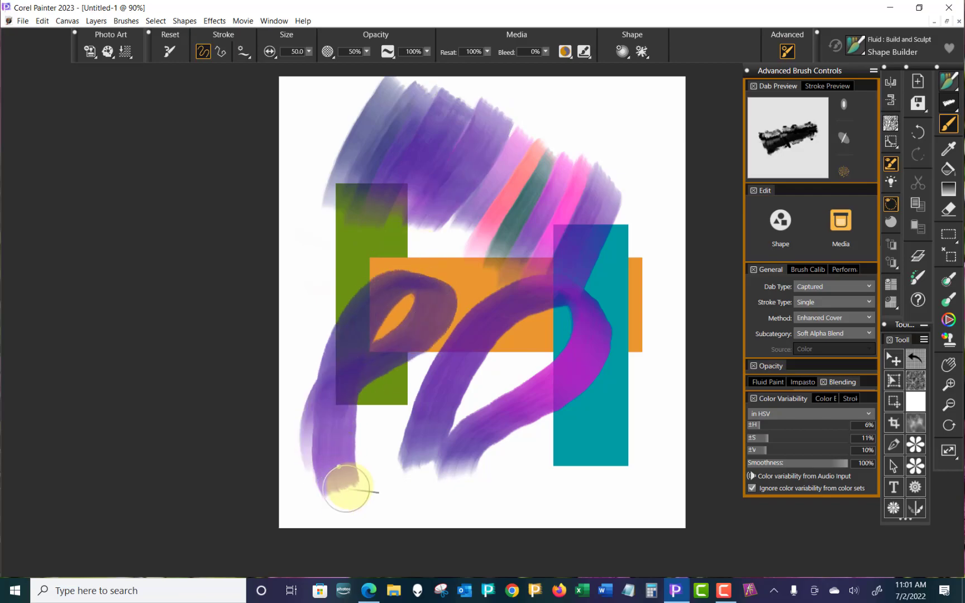
# Step: Undo all the color variability test strokes, including the looping one, so that only the green, orange and teal bars remain
pyautogui.hotkey('ctrl', 'z')
pyautogui.hotkey('ctrl', 'z')
pyautogui.hotkey('ctrl', 'z')
pyautogui.hotkey('ctrl', 'z')
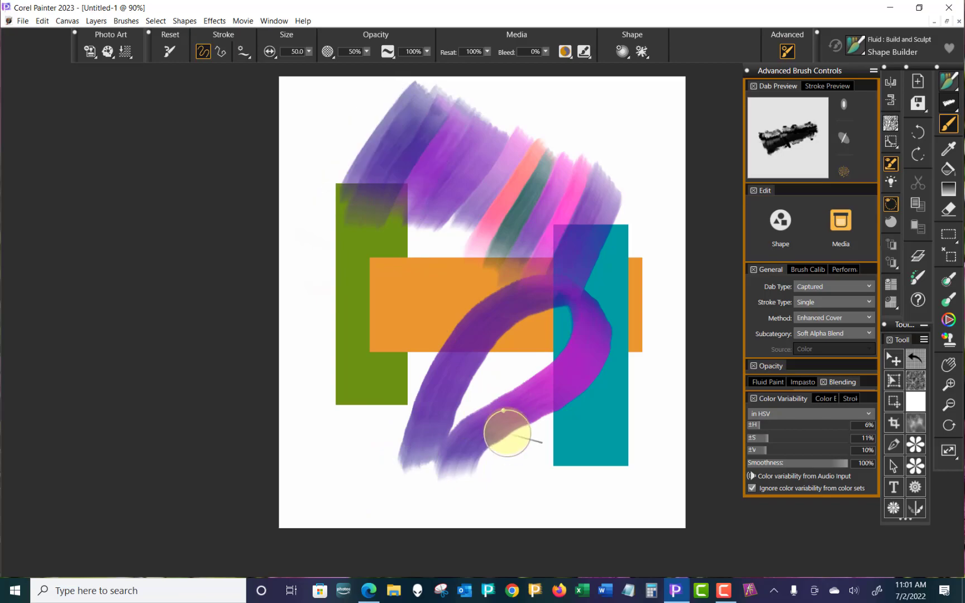
pyautogui.hotkey('ctrl', 'z')
pyautogui.hotkey('ctrl', 'z')
pyautogui.hotkey('ctrl', 'z')
pyautogui.hotkey('ctrl', 'z')
pyautogui.hotkey('ctrl', 'z')
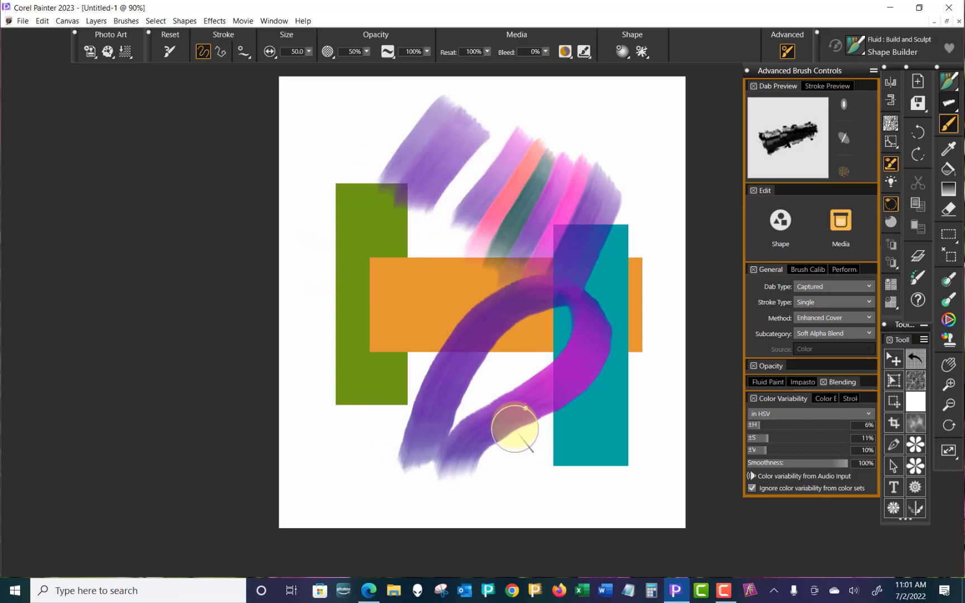
pyautogui.hotkey('ctrl', 'z')
pyautogui.hotkey('ctrl', 'z')
pyautogui.hotkey('ctrl', 'z')
pyautogui.hotkey('ctrl', 'z')
pyautogui.hotkey('ctrl', 'z')
pyautogui.hotkey('ctrl', 'z')
pyautogui.hotkey('ctrl', 'z')
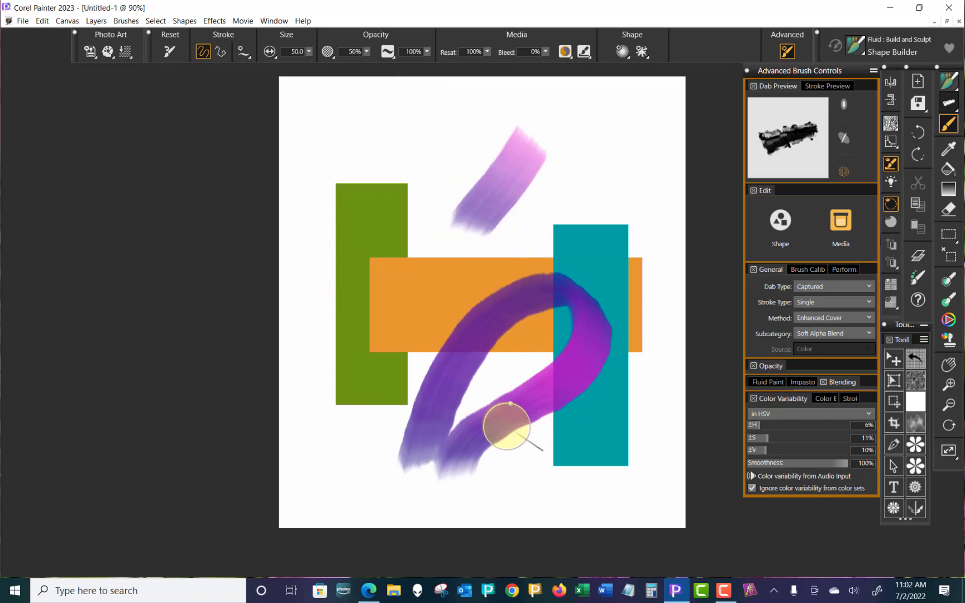
pyautogui.hotkey('ctrl', 'z')
pyautogui.hotkey('ctrl', 'z')
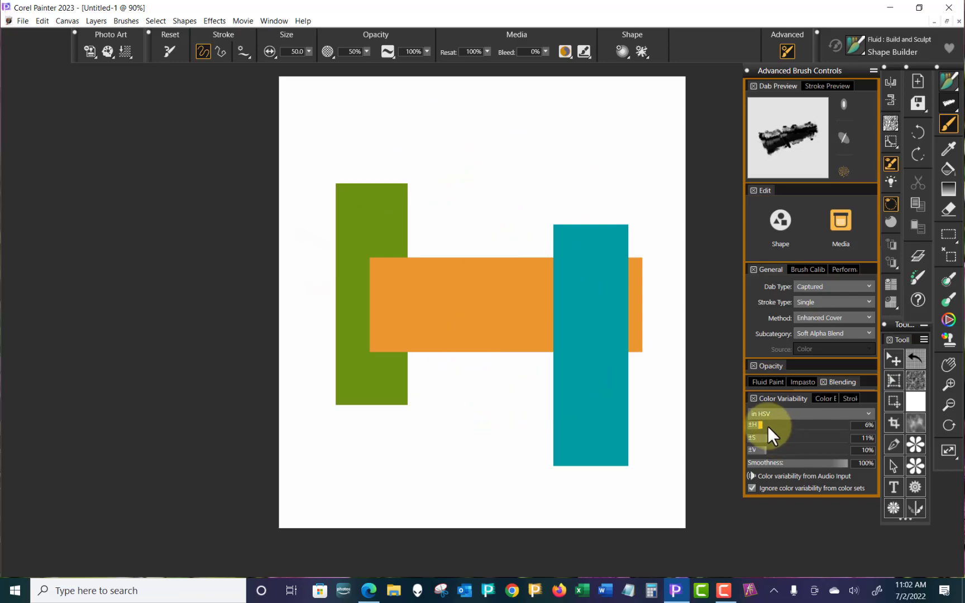
# Step: Set HSV color variability to 0% and its smoothness to 2%, and open the Color Expression settings
pyautogui.moveTo(760, 424); pyautogui.dragTo(727, 429)
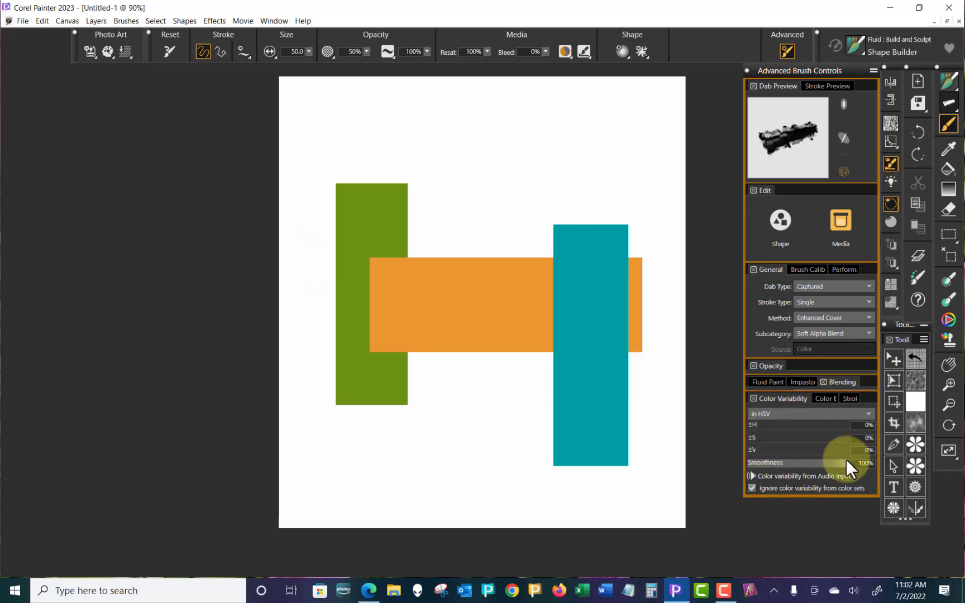
pyautogui.moveTo(843, 463); pyautogui.dragTo(749, 464)
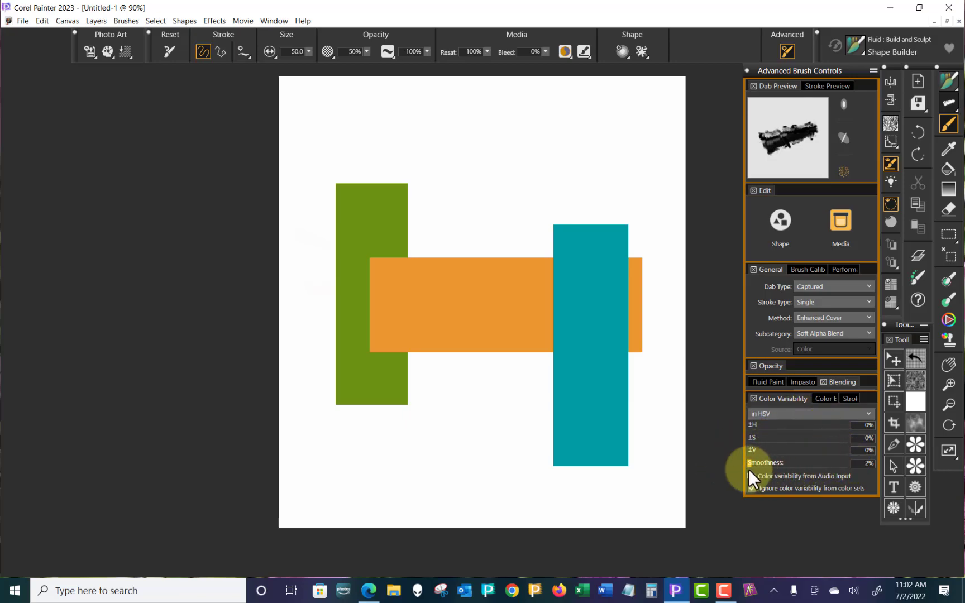
pyautogui.click(826, 398)
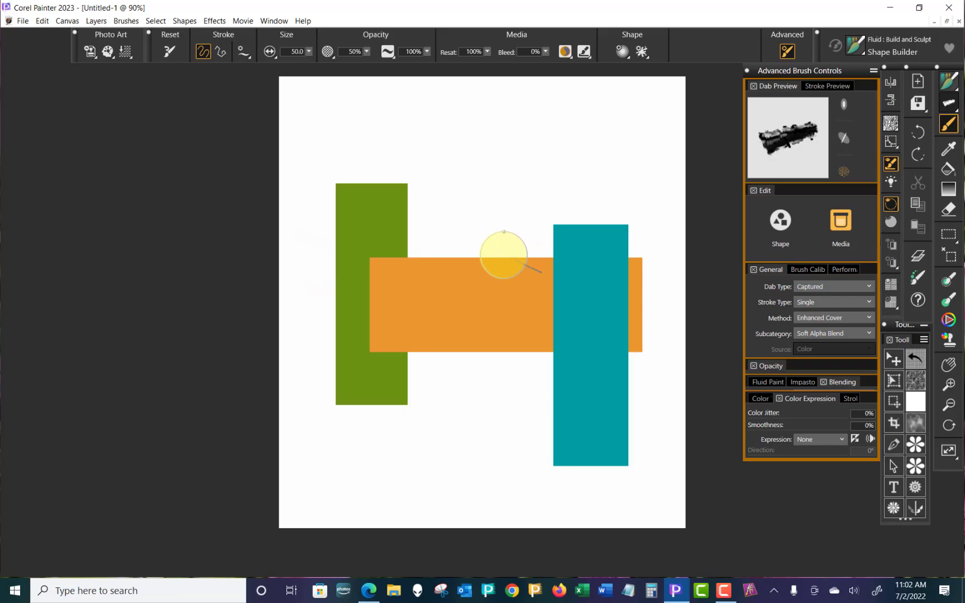
# Step: Pick a more saturated blue-violet with the Temporal Color Wheel, and change the hue to red-orange
pyautogui.press('`')
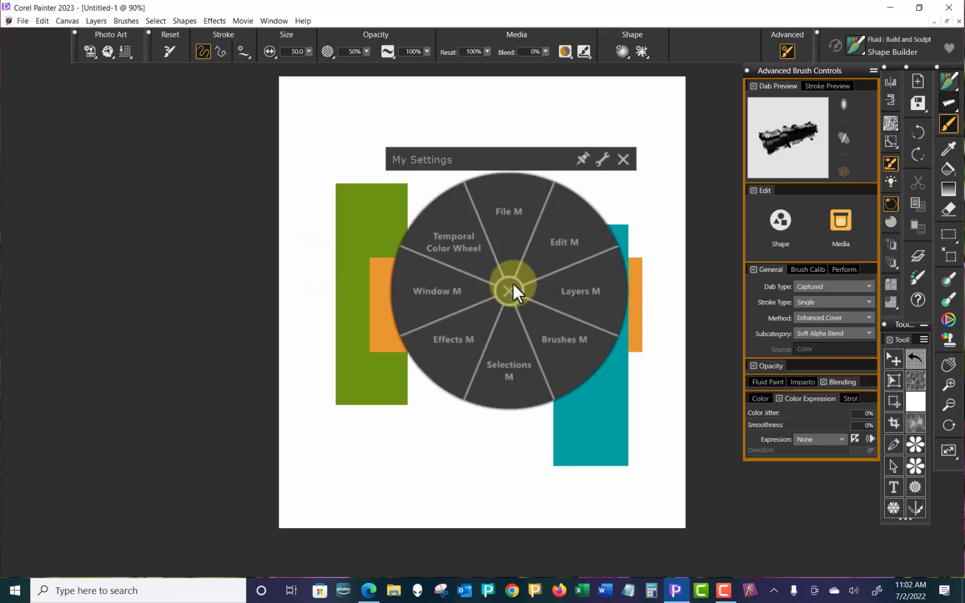
pyautogui.click(470, 258)
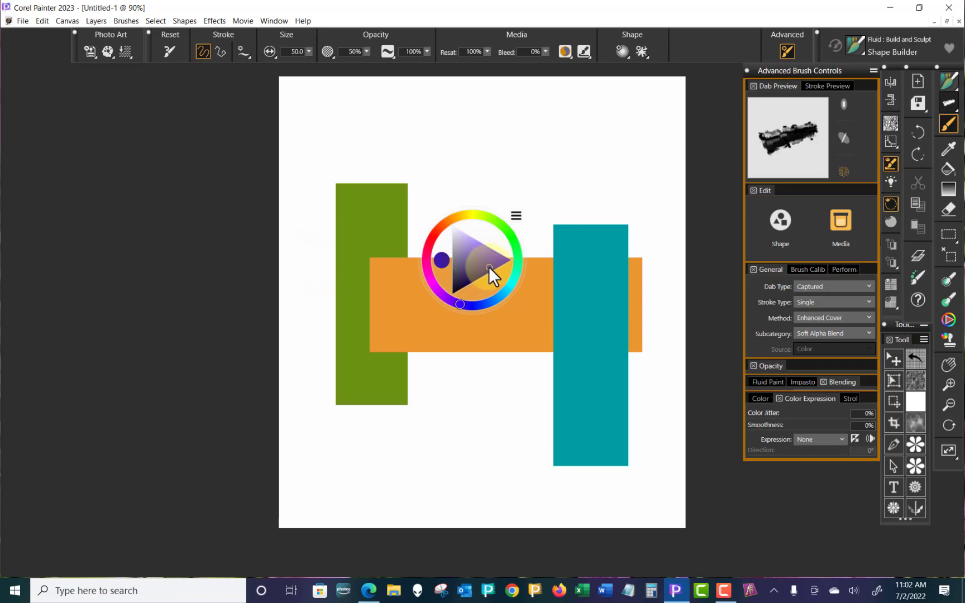
pyautogui.moveTo(500, 268); pyautogui.dragTo(495, 251)
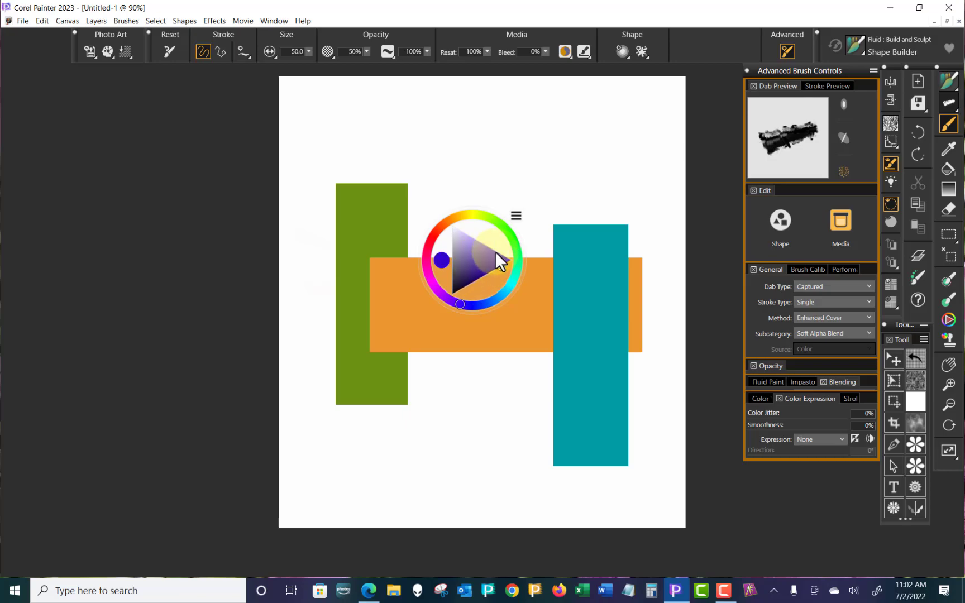
pyautogui.press('`')
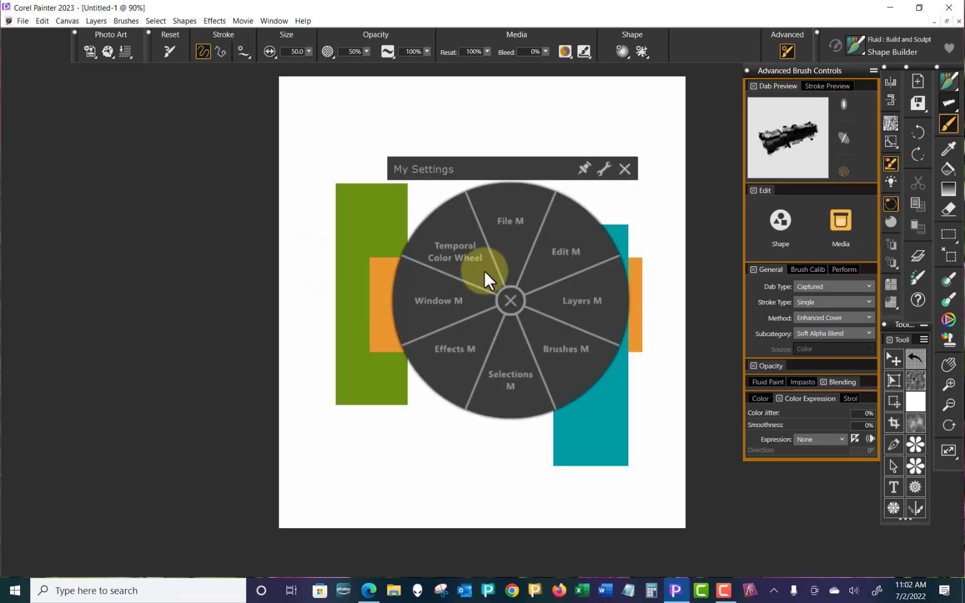
pyautogui.click(486, 274)
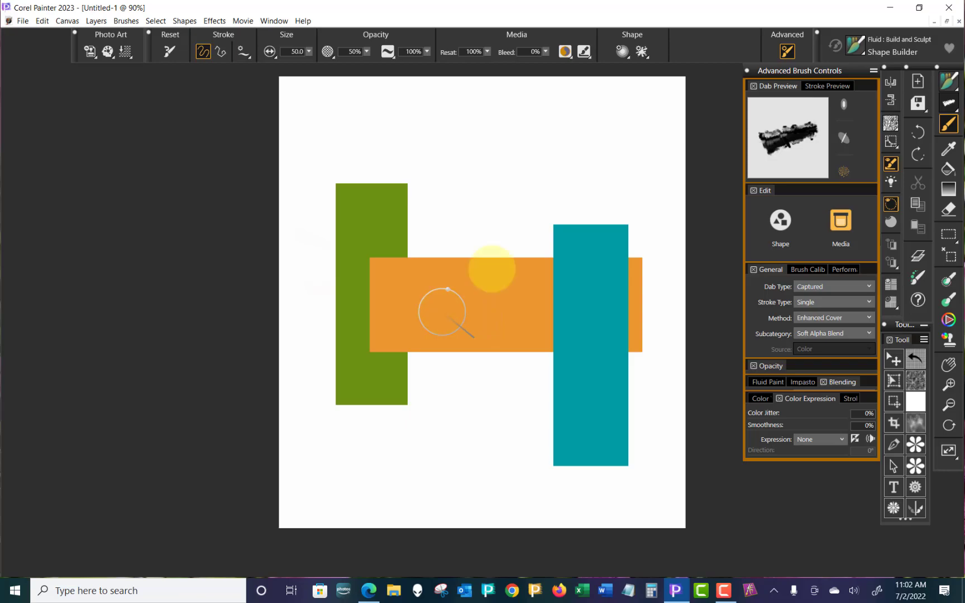
pyautogui.press('`')
pyautogui.click(467, 236)
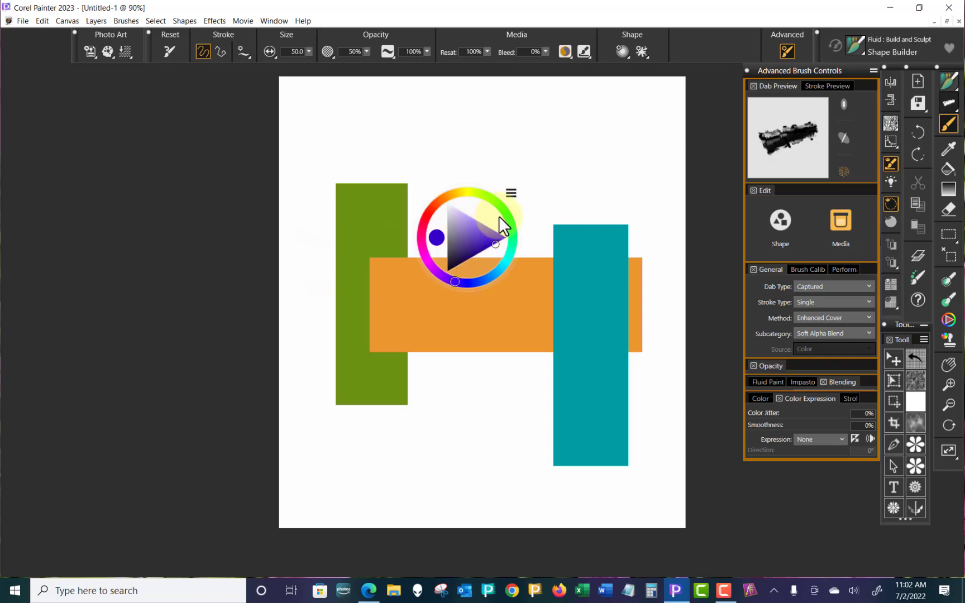
pyautogui.click(435, 206)
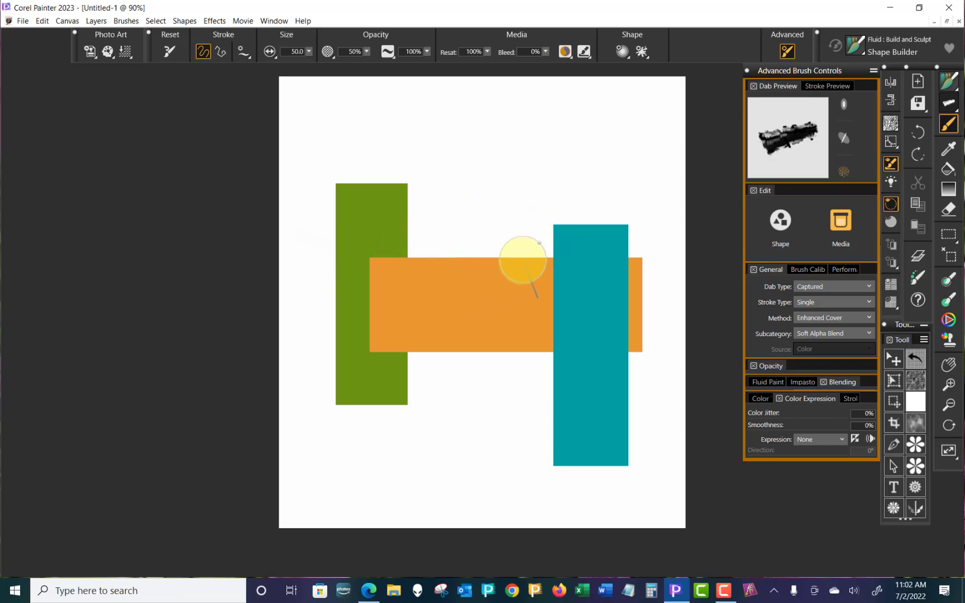
# Step: Show the Colors palette with the color wheel and Harmonies through the custom window and color command palettes
pyautogui.press('`')
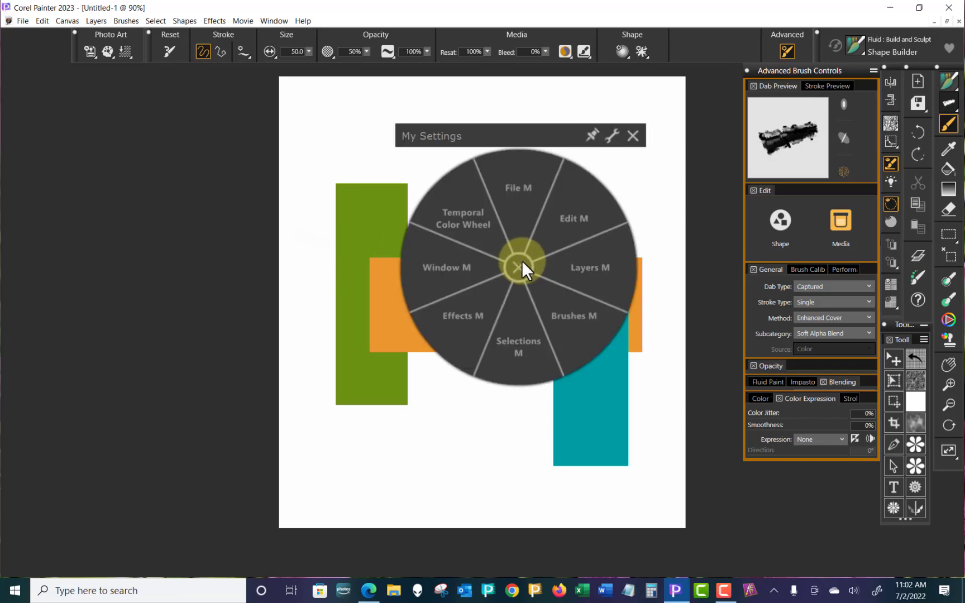
pyautogui.click(453, 274)
pyautogui.click(516, 215)
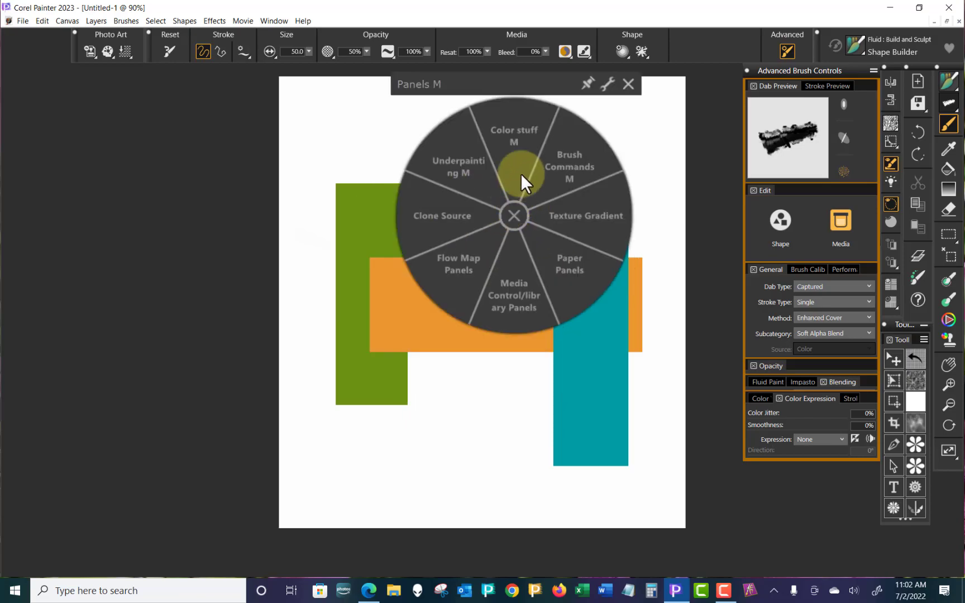
pyautogui.click(521, 144)
pyautogui.click(514, 69)
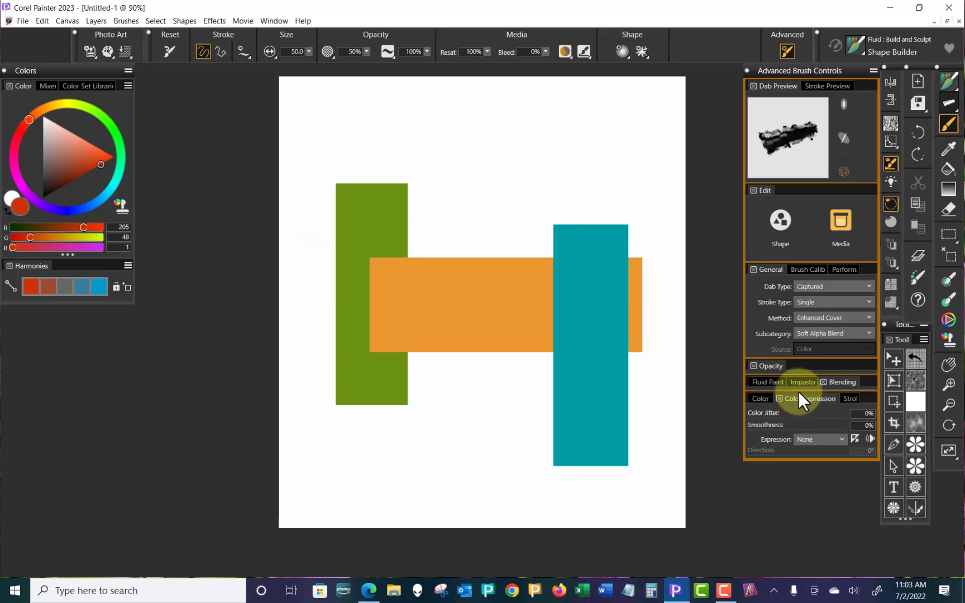
# Step: Adjust the red-orange paint color to RGB 214, 53, 4 with the Temporal Color Wheel and clear the stray dab
pyautogui.rightClick(484, 184)
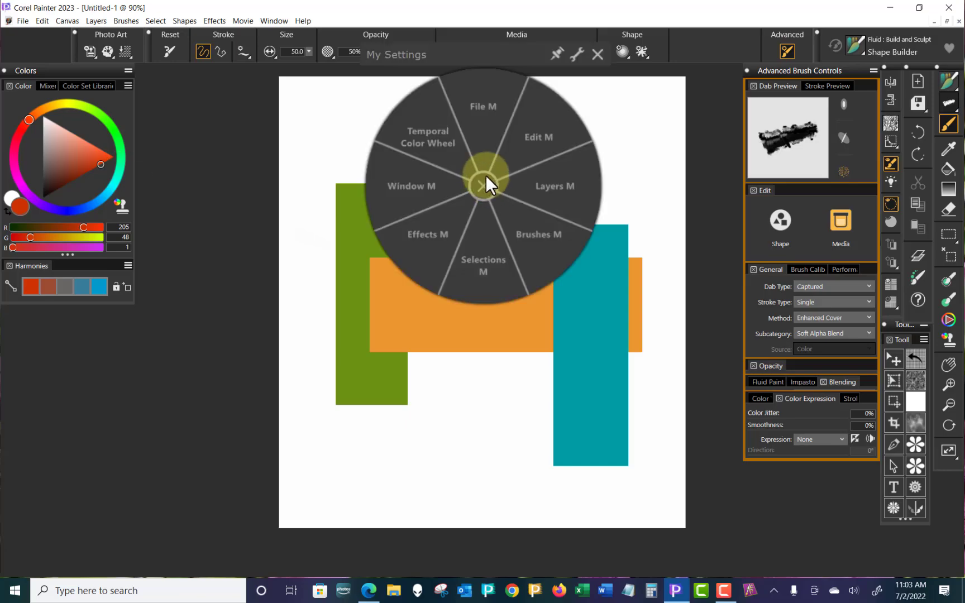
pyautogui.click(455, 157)
pyautogui.click(486, 161)
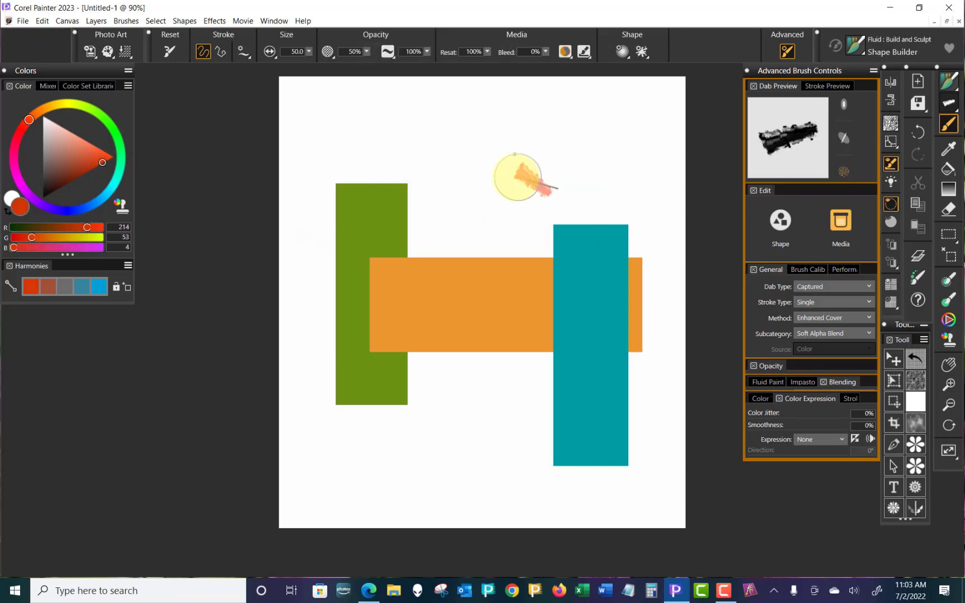
pyautogui.rightClick(501, 170)
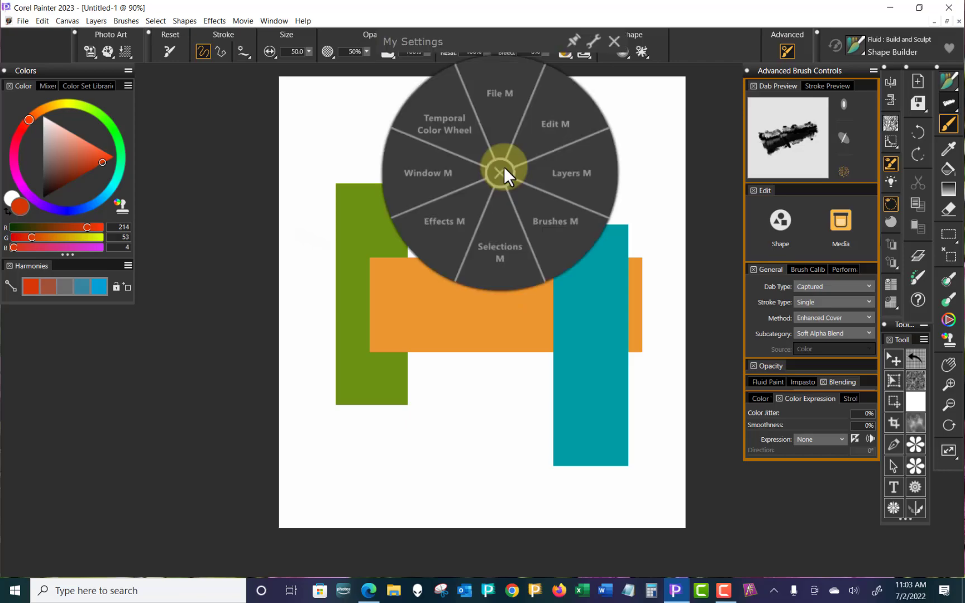
pyautogui.click(504, 166)
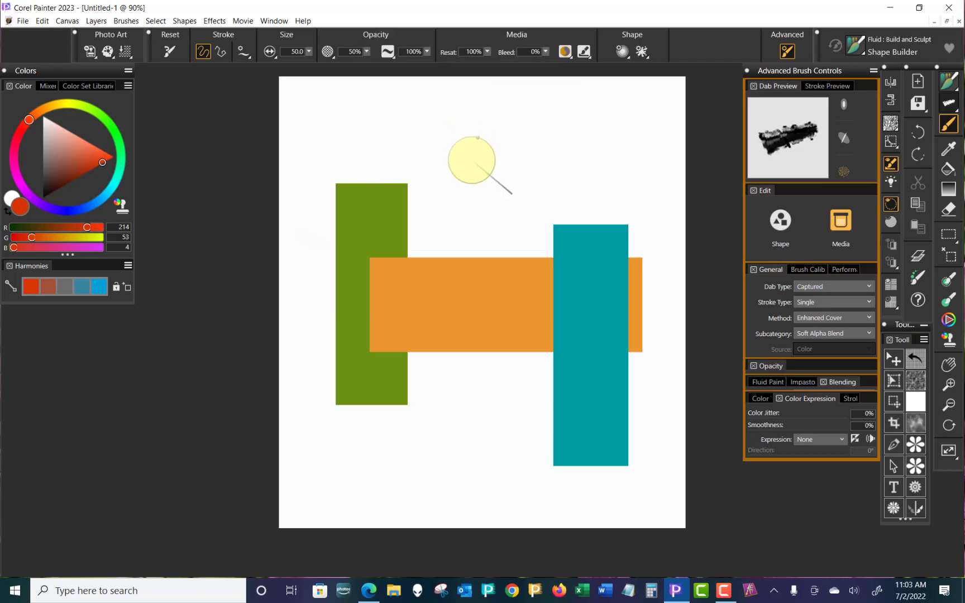
# Step: Change the paint color to yellow-green, RGB 172, 214, 4, with the Temporal Color Wheel
pyautogui.rightClick(486, 198)
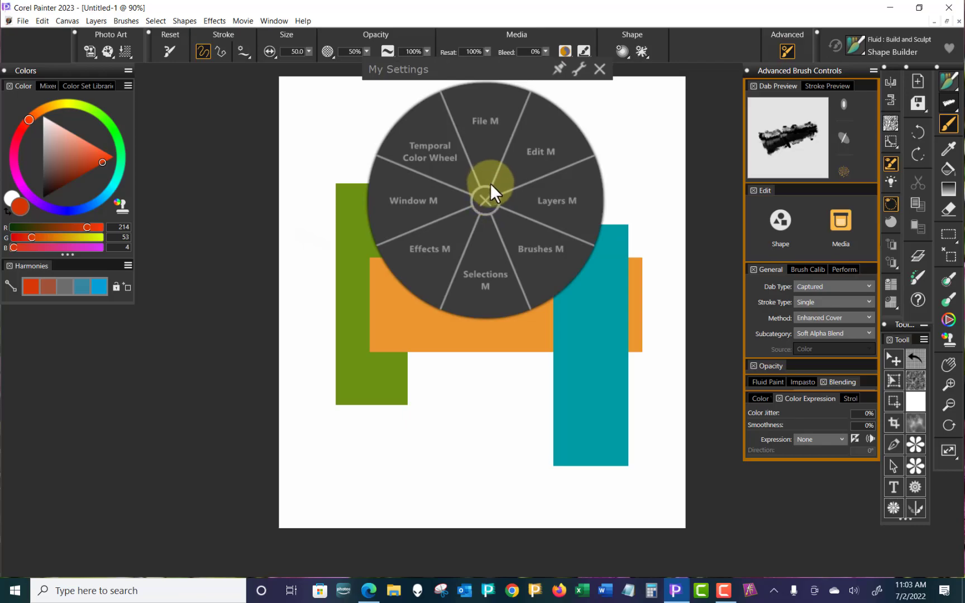
pyautogui.click(450, 157)
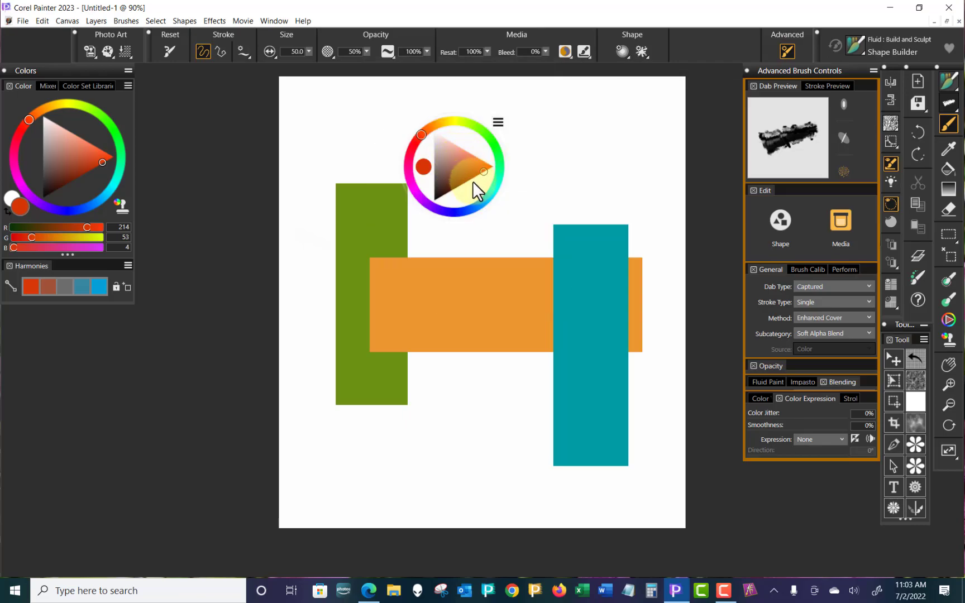
pyautogui.click(461, 121)
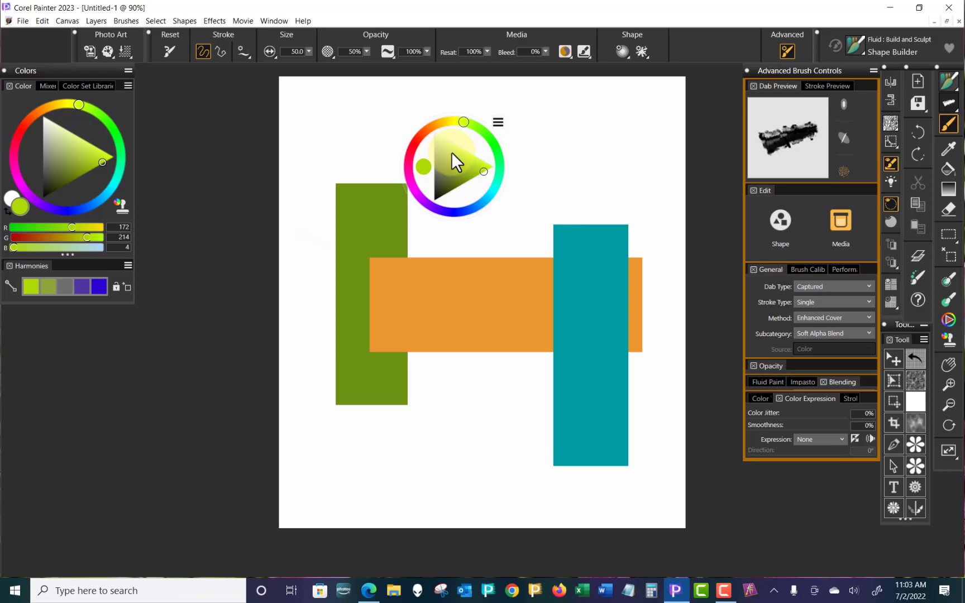
# Step: Review the Temporal Color Wheel's options, dismiss the wheel and undo the stray dab on the canvas
pyautogui.click(498, 123)
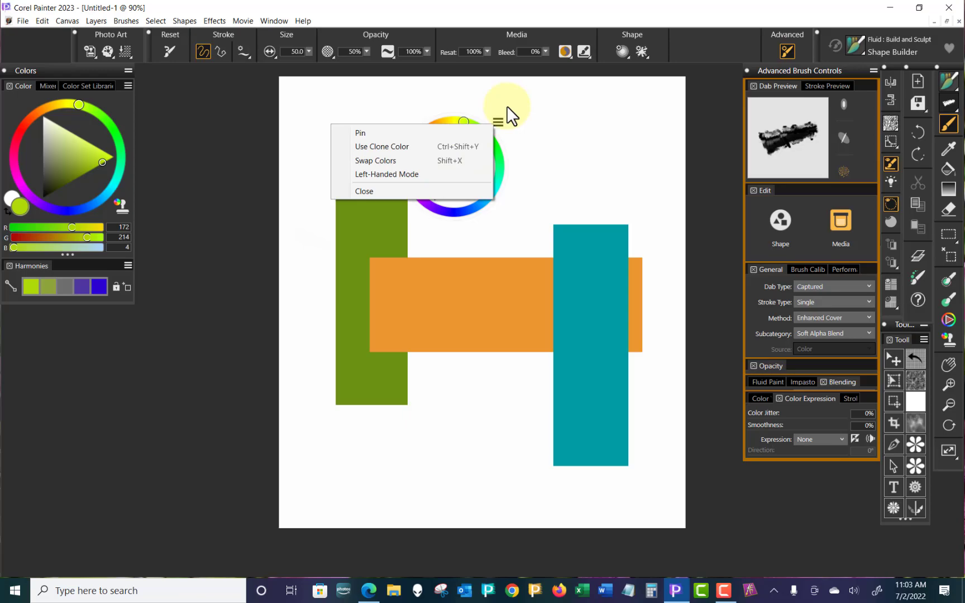
pyautogui.click(522, 136)
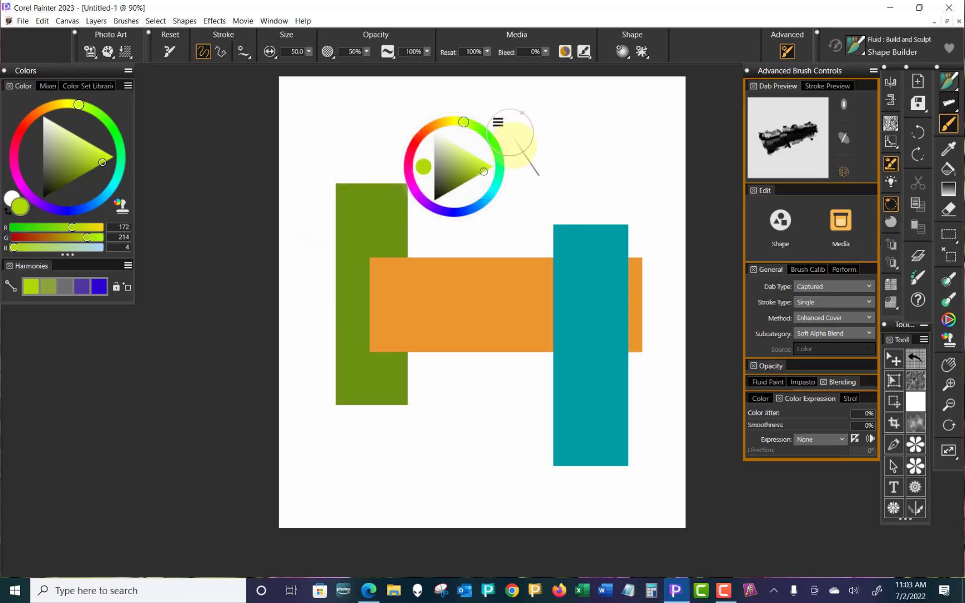
pyautogui.moveTo(509, 144); pyautogui.dragTo(535, 164)
pyautogui.hotkey('ctrl', 'z')
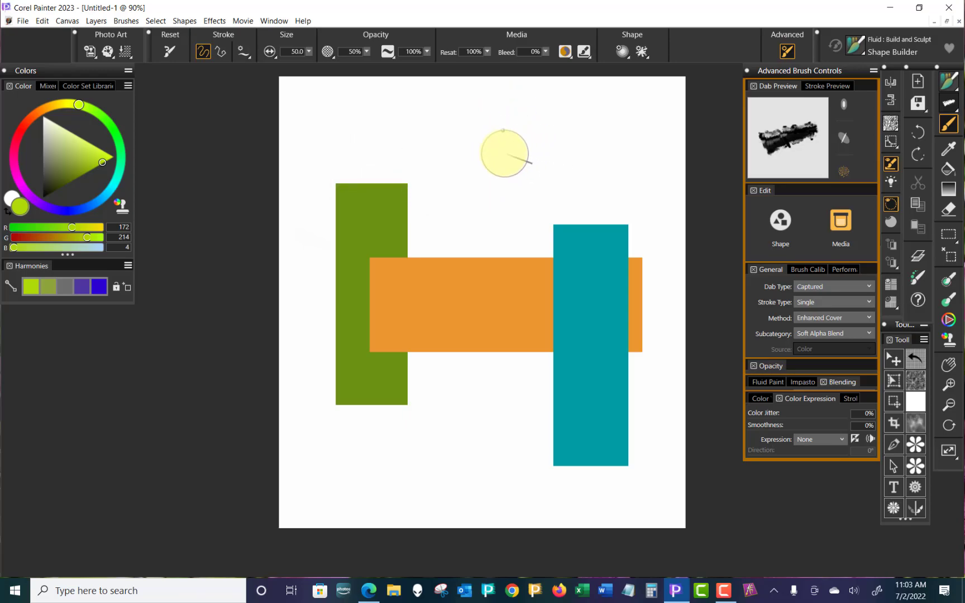
# Step: Set the additional color to pink, RGB 255, 100, 181, and make the yellow-green main color active again
pyautogui.click(14, 197)
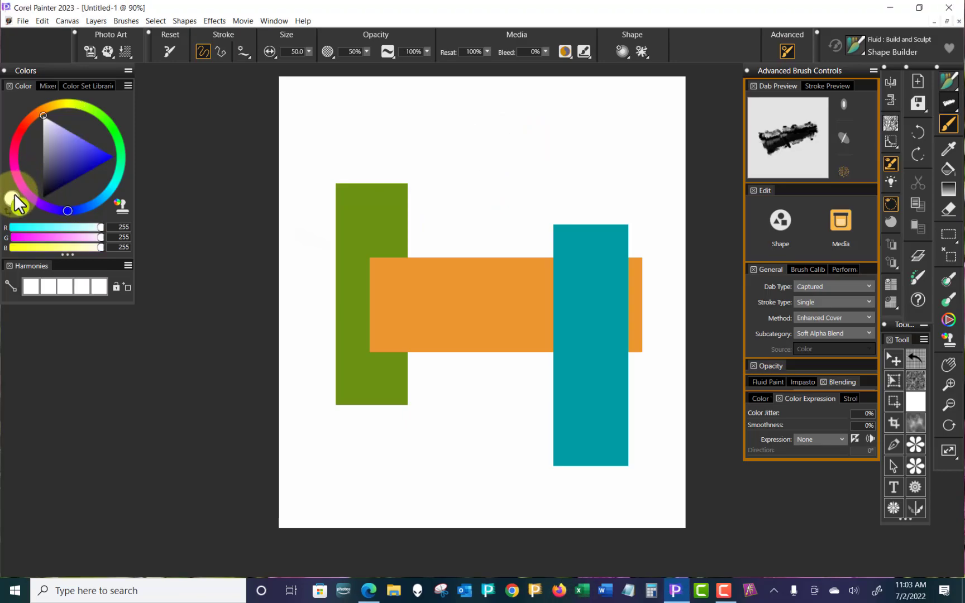
pyautogui.click(19, 158)
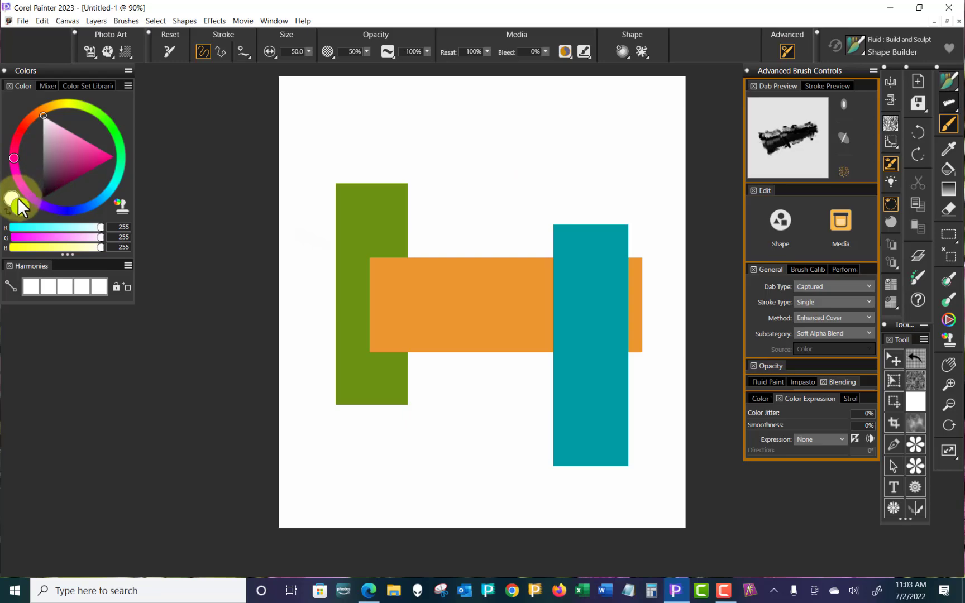
pyautogui.moveTo(87, 135); pyautogui.dragTo(86, 140)
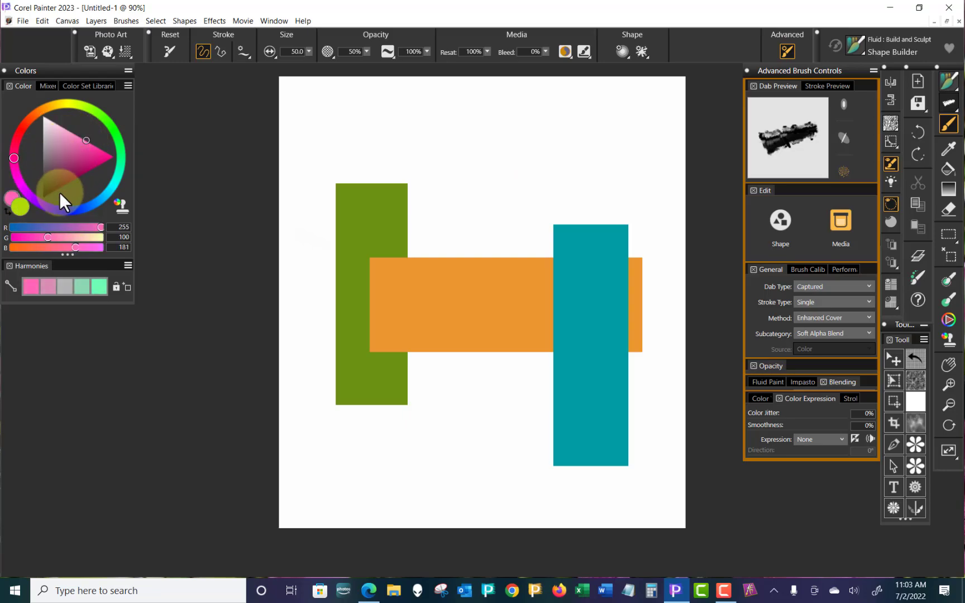
pyautogui.click(22, 206)
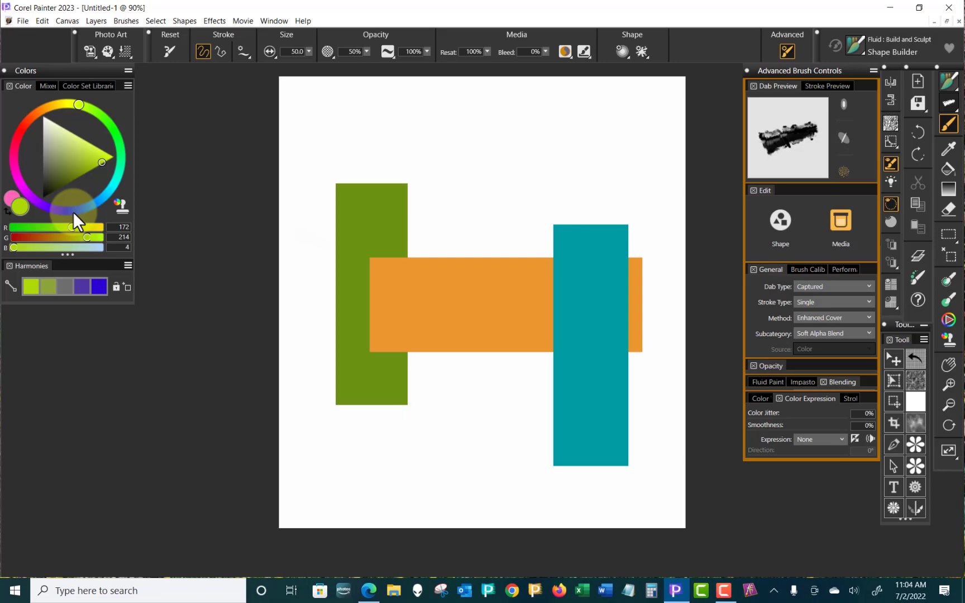
# Step: Set the brush's color expression to Pressure with 100% smoothness
pyautogui.moveTo(750, 422); pyautogui.dragTo(857, 422)
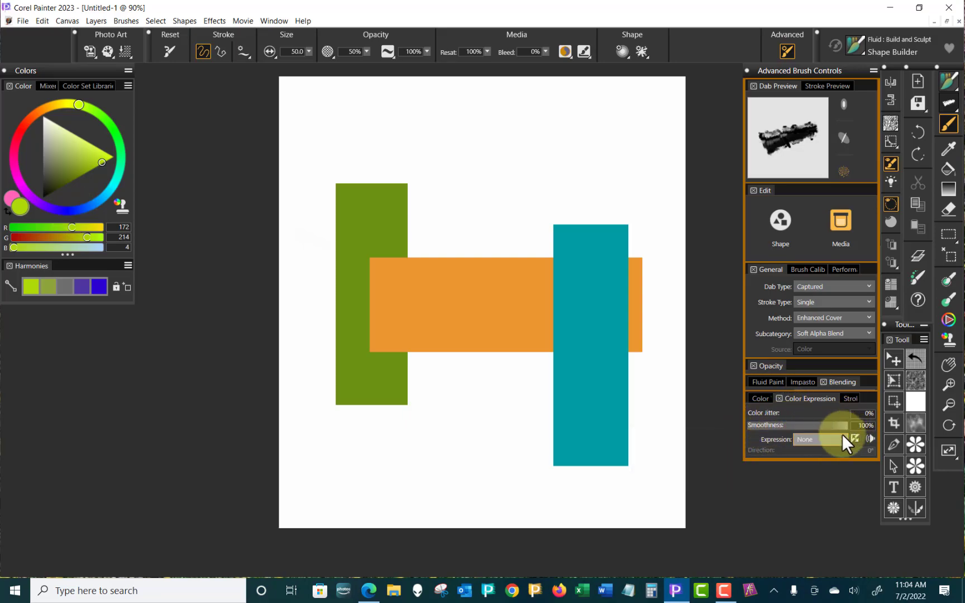
pyautogui.click(842, 437)
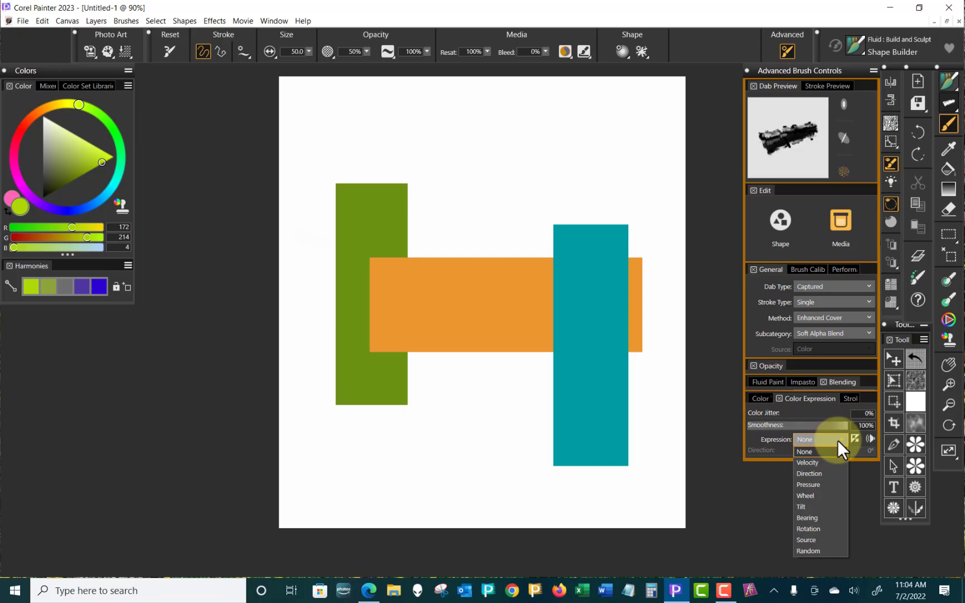
pyautogui.click(815, 484)
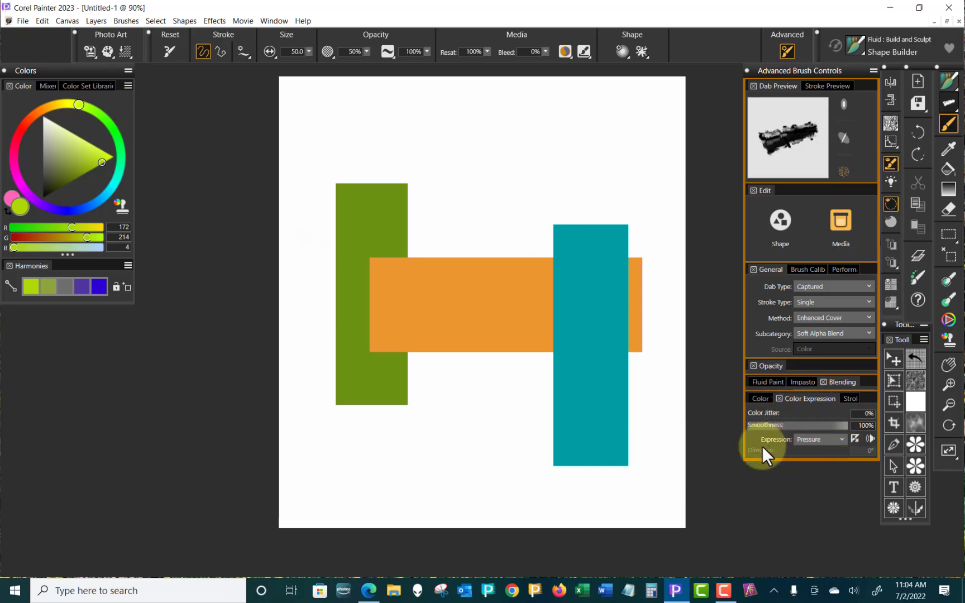
# Step: Paint a curved pressure-varied test stroke above the rectangles, undo it and reset the brush to its defaults
pyautogui.moveTo(350, 156)
pyautogui.mouseDown()
pyautogui.moveTo(547, 117)
pyautogui.moveTo(579, 124)
pyautogui.moveTo(600, 147)
pyautogui.moveTo(597, 174)
pyautogui.moveTo(564, 199)
pyautogui.moveTo(515, 213)
pyautogui.moveTo(450, 213)
pyautogui.mouseUp()
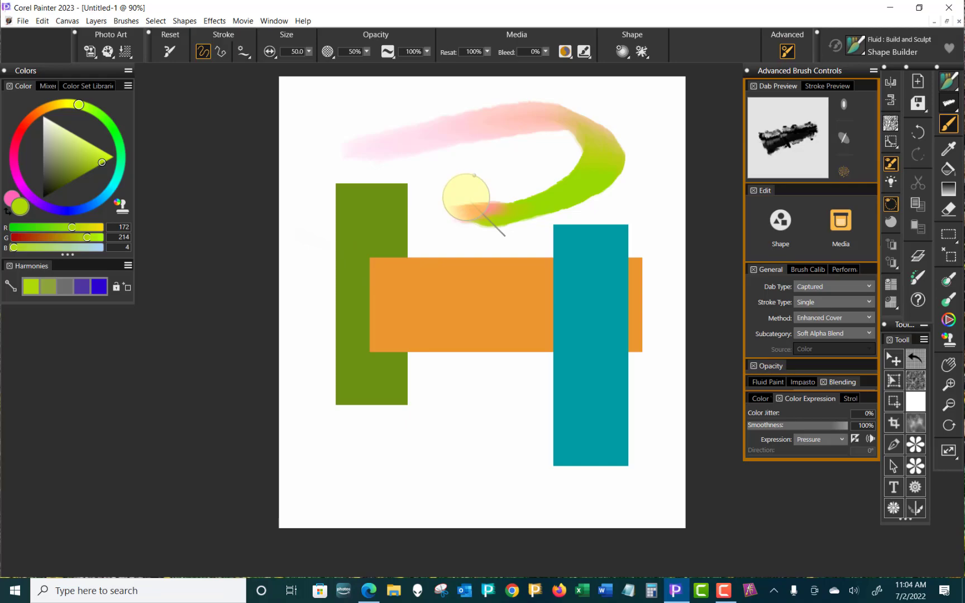
pyautogui.hotkey('ctrl', 'z')
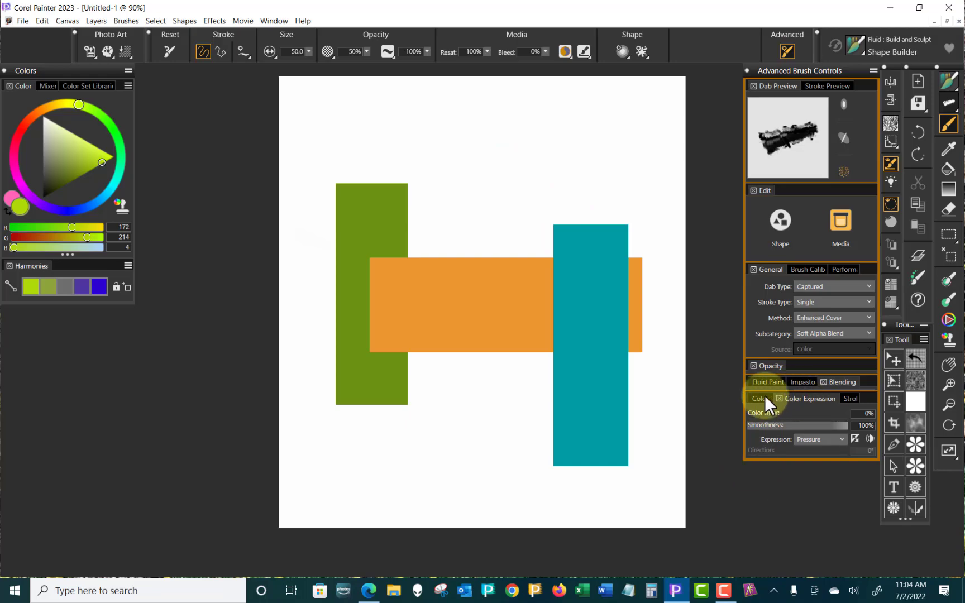
pyautogui.click(169, 50)
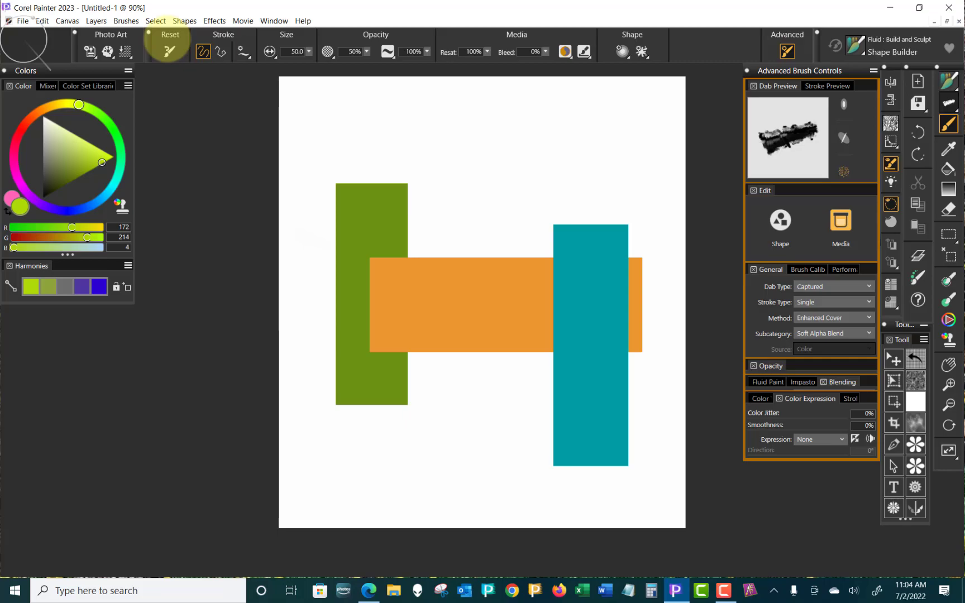
# Step: Set Stroke Jitter to 4.00 with Pressure expression, scribble a yellow-green test across the rectangles and undo it
pyautogui.click(852, 399)
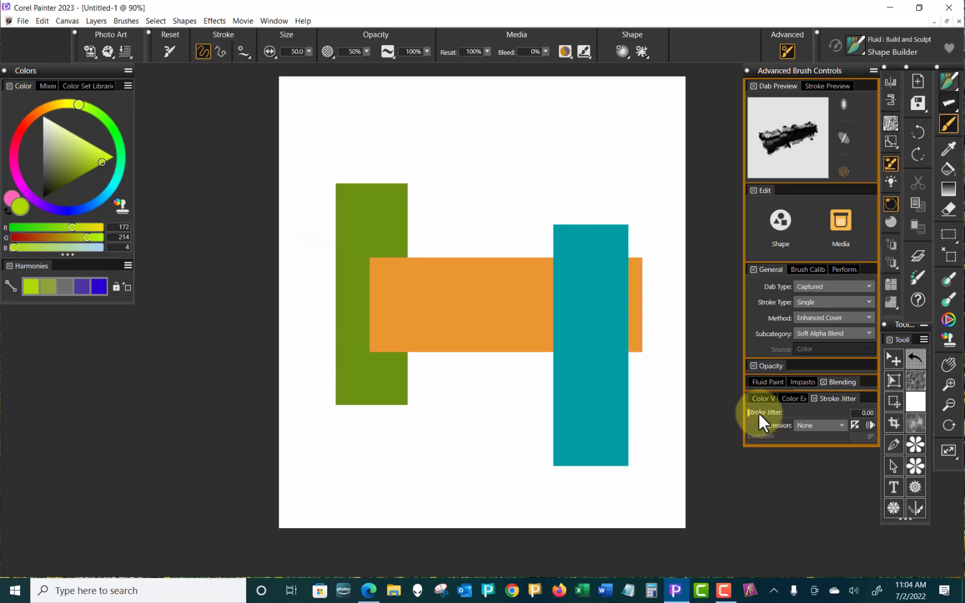
pyautogui.moveTo(753, 411); pyautogui.dragTo(888, 398)
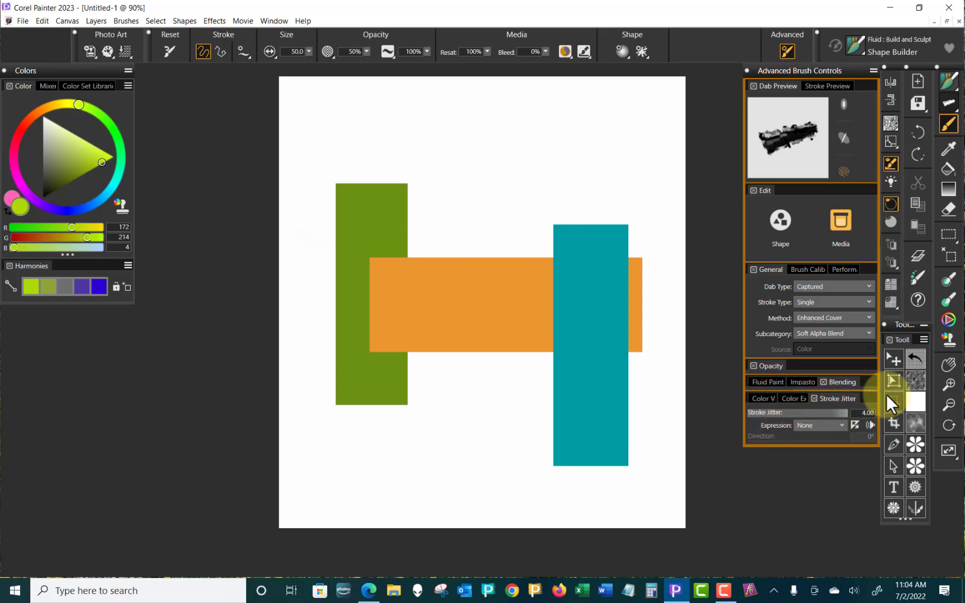
pyautogui.click(838, 425)
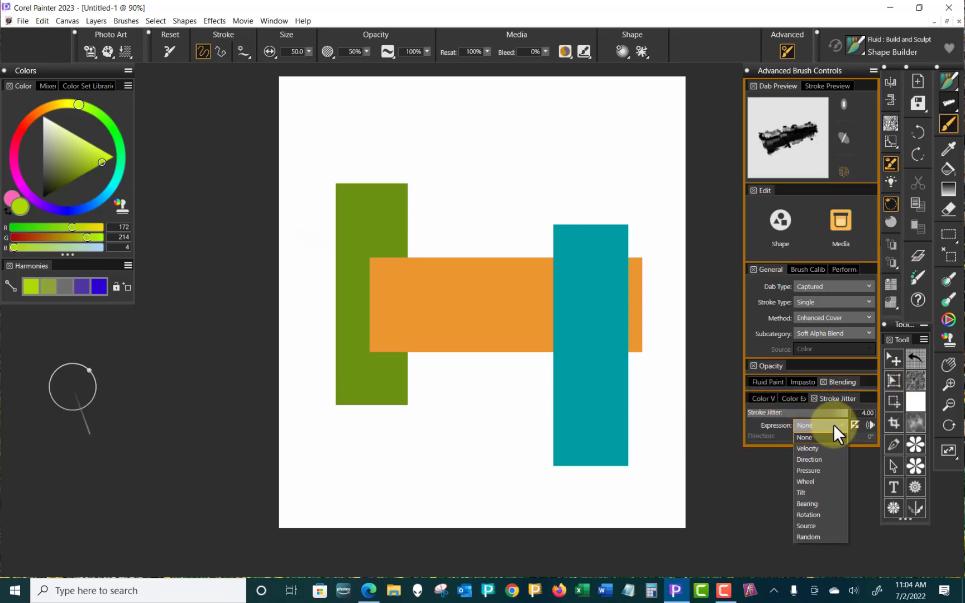
pyautogui.click(814, 471)
pyautogui.moveTo(446, 213)
pyautogui.mouseDown()
pyautogui.moveTo(463, 184)
pyautogui.moveTo(498, 164)
pyautogui.moveTo(514, 169)
pyautogui.moveTo(500, 218)
pyautogui.moveTo(571, 208)
pyautogui.moveTo(586, 229)
pyautogui.moveTo(574, 251)
pyautogui.moveTo(507, 286)
pyautogui.moveTo(483, 320)
pyautogui.moveTo(493, 349)
pyautogui.moveTo(520, 350)
pyautogui.moveTo(547, 336)
pyautogui.moveTo(596, 373)
pyautogui.mouseUp()
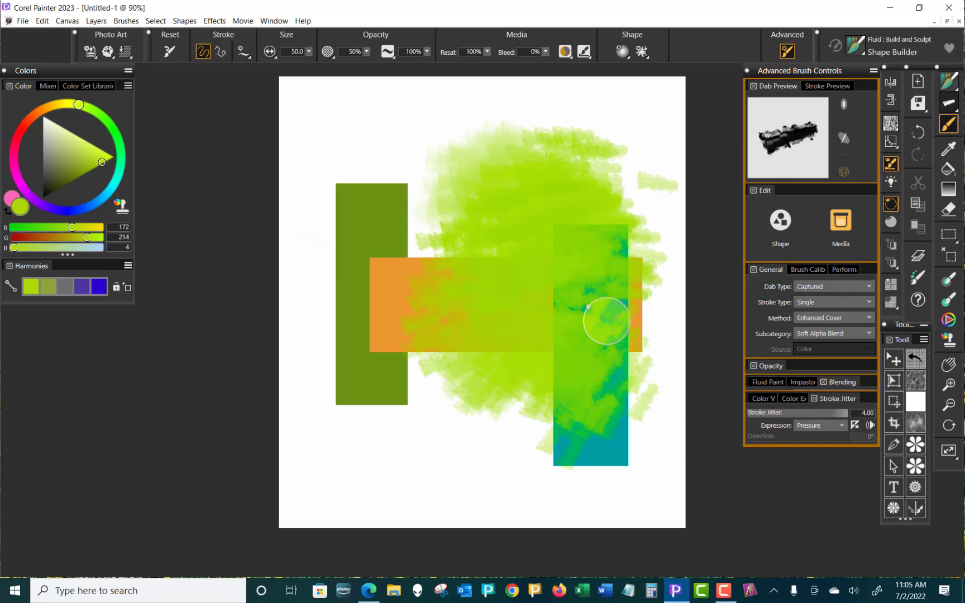
pyautogui.hotkey('ctrl', 'z')
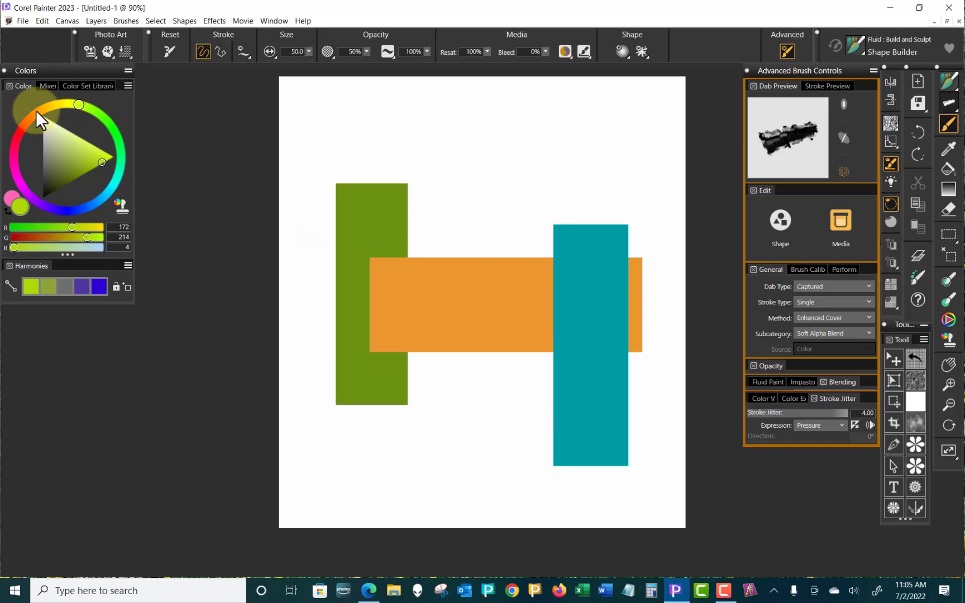
# Step: Change the main color to orange, RGB 216, 132, 72, then scribble a jittered test patch over the rectangles and undo it
pyautogui.click(37, 111)
pyautogui.click(84, 155)
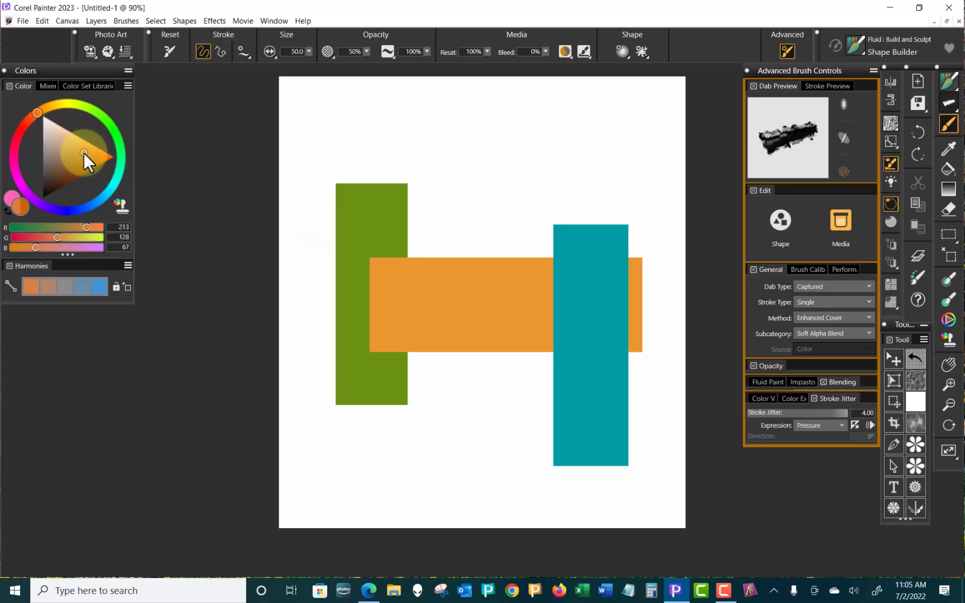
pyautogui.moveTo(442, 216)
pyautogui.mouseDown()
pyautogui.moveTo(440, 247)
pyautogui.moveTo(445, 258)
pyautogui.moveTo(505, 239)
pyautogui.moveTo(479, 292)
pyautogui.moveTo(490, 294)
pyautogui.moveTo(505, 263)
pyautogui.moveTo(544, 255)
pyautogui.moveTo(550, 269)
pyautogui.moveTo(534, 293)
pyautogui.moveTo(545, 304)
pyautogui.moveTo(579, 275)
pyautogui.moveTo(571, 259)
pyautogui.moveTo(551, 280)
pyautogui.moveTo(605, 323)
pyautogui.moveTo(544, 389)
pyautogui.moveTo(622, 374)
pyautogui.moveTo(548, 413)
pyautogui.moveTo(629, 404)
pyautogui.moveTo(610, 422)
pyautogui.moveTo(578, 428)
pyautogui.moveTo(598, 370)
pyautogui.moveTo(585, 366)
pyautogui.moveTo(558, 383)
pyautogui.moveTo(586, 355)
pyautogui.moveTo(545, 381)
pyautogui.moveTo(567, 357)
pyautogui.moveTo(596, 357)
pyautogui.moveTo(544, 427)
pyautogui.mouseUp()
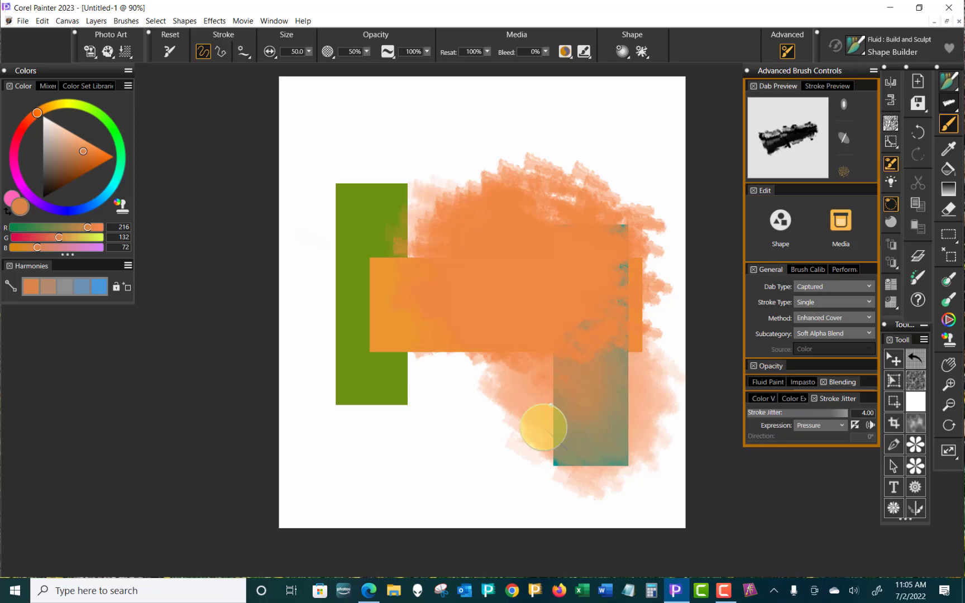
pyautogui.hotkey('ctrl', 'z')
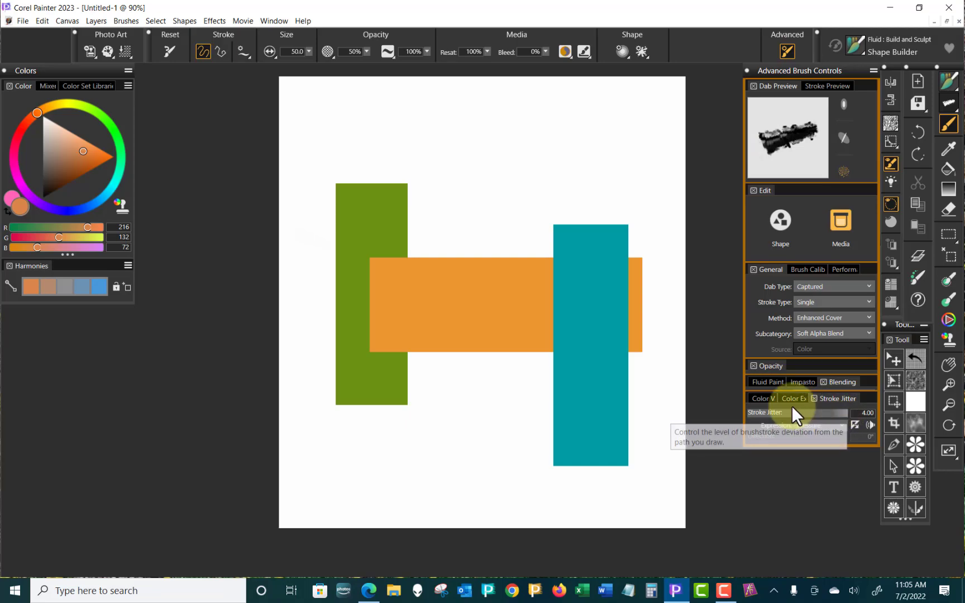
# Step: Reset the brush to its defaults and display its Fluid Paint settings
pyautogui.click(169, 51)
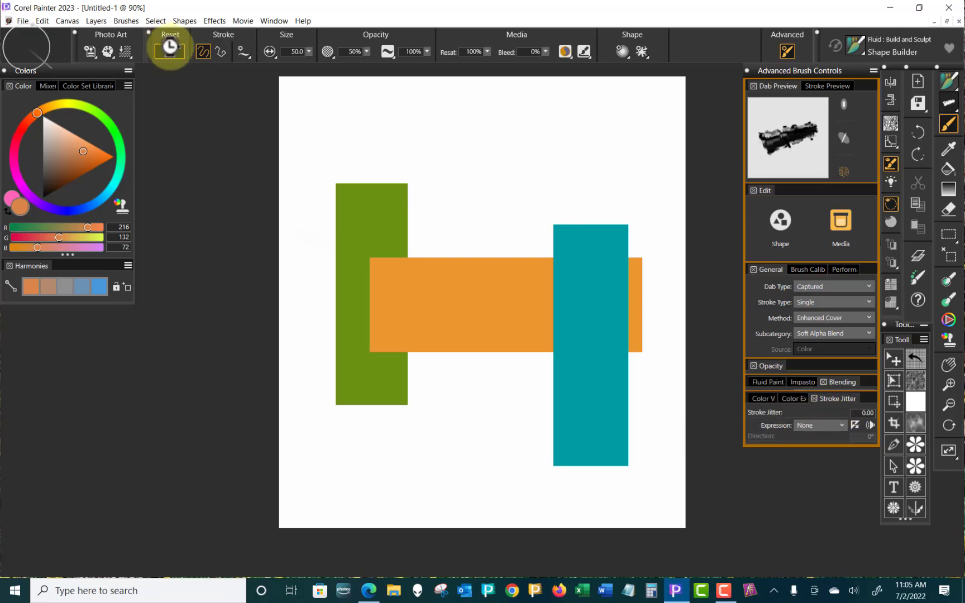
pyautogui.click(774, 384)
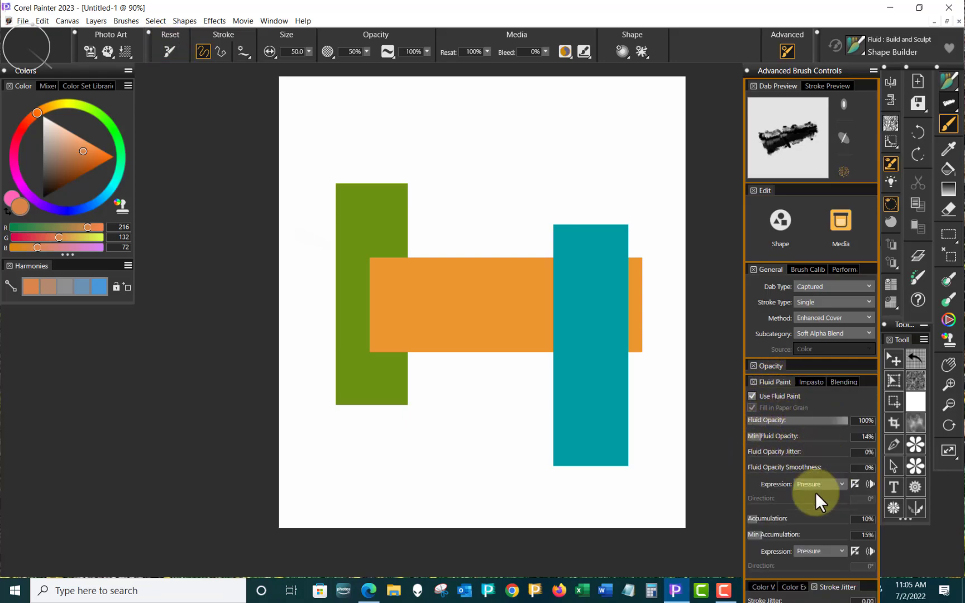